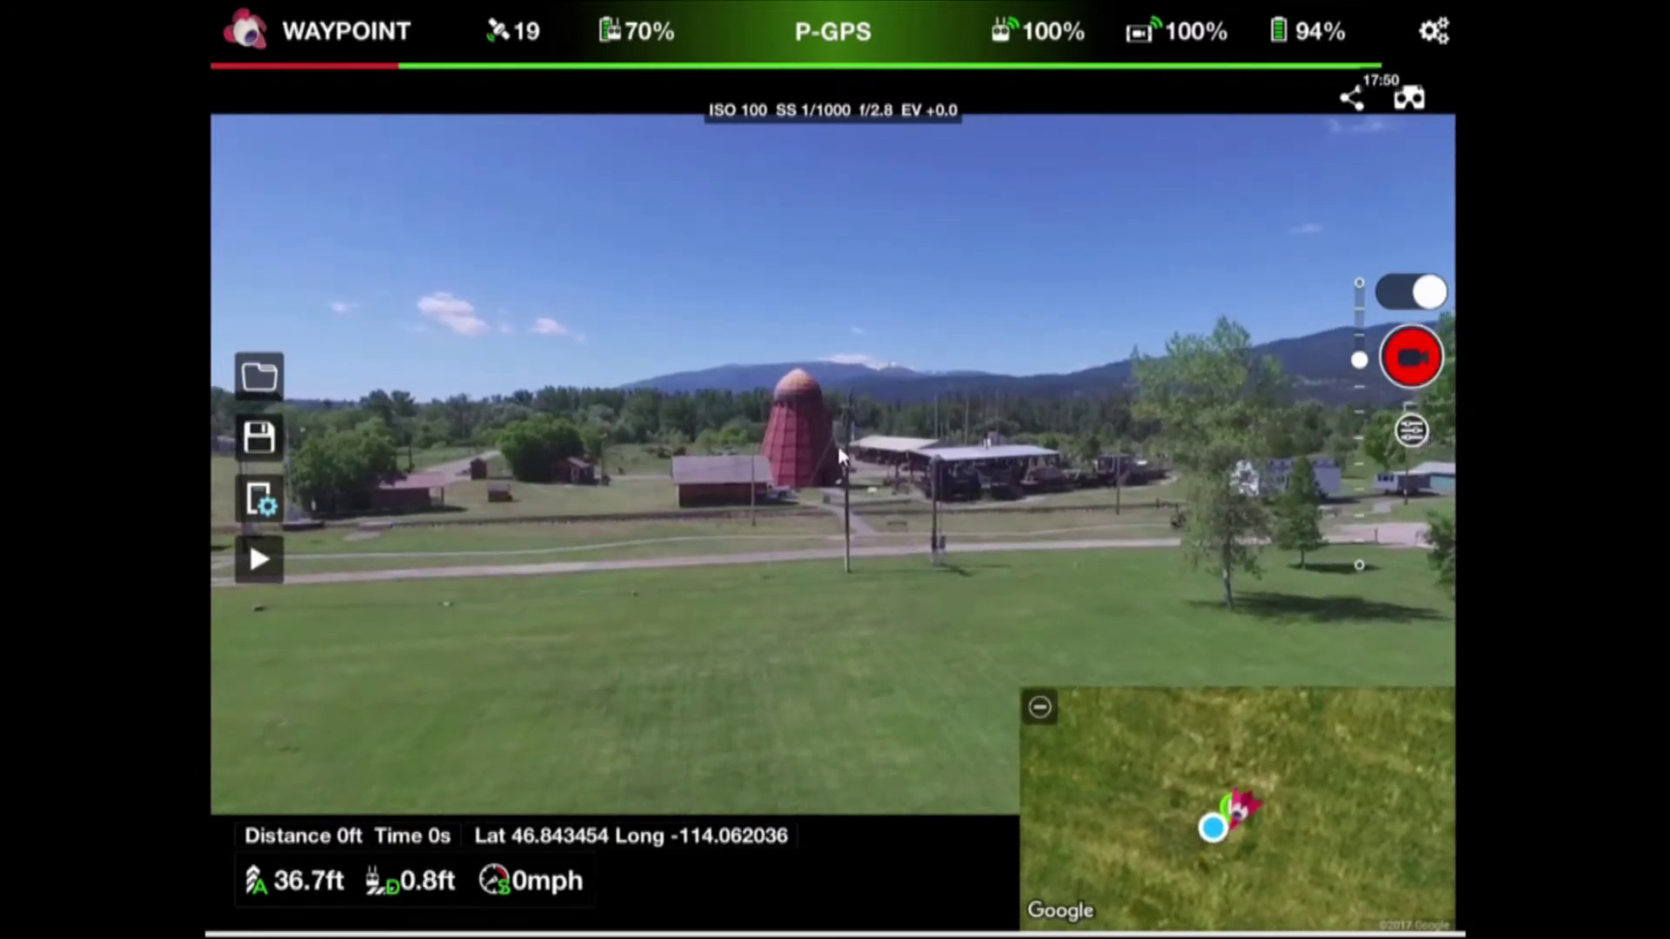
Lock focus and exposure on the red tower's dome as the drone flies about 100 ft out.
left_click(798, 426)
left_click(796, 418)
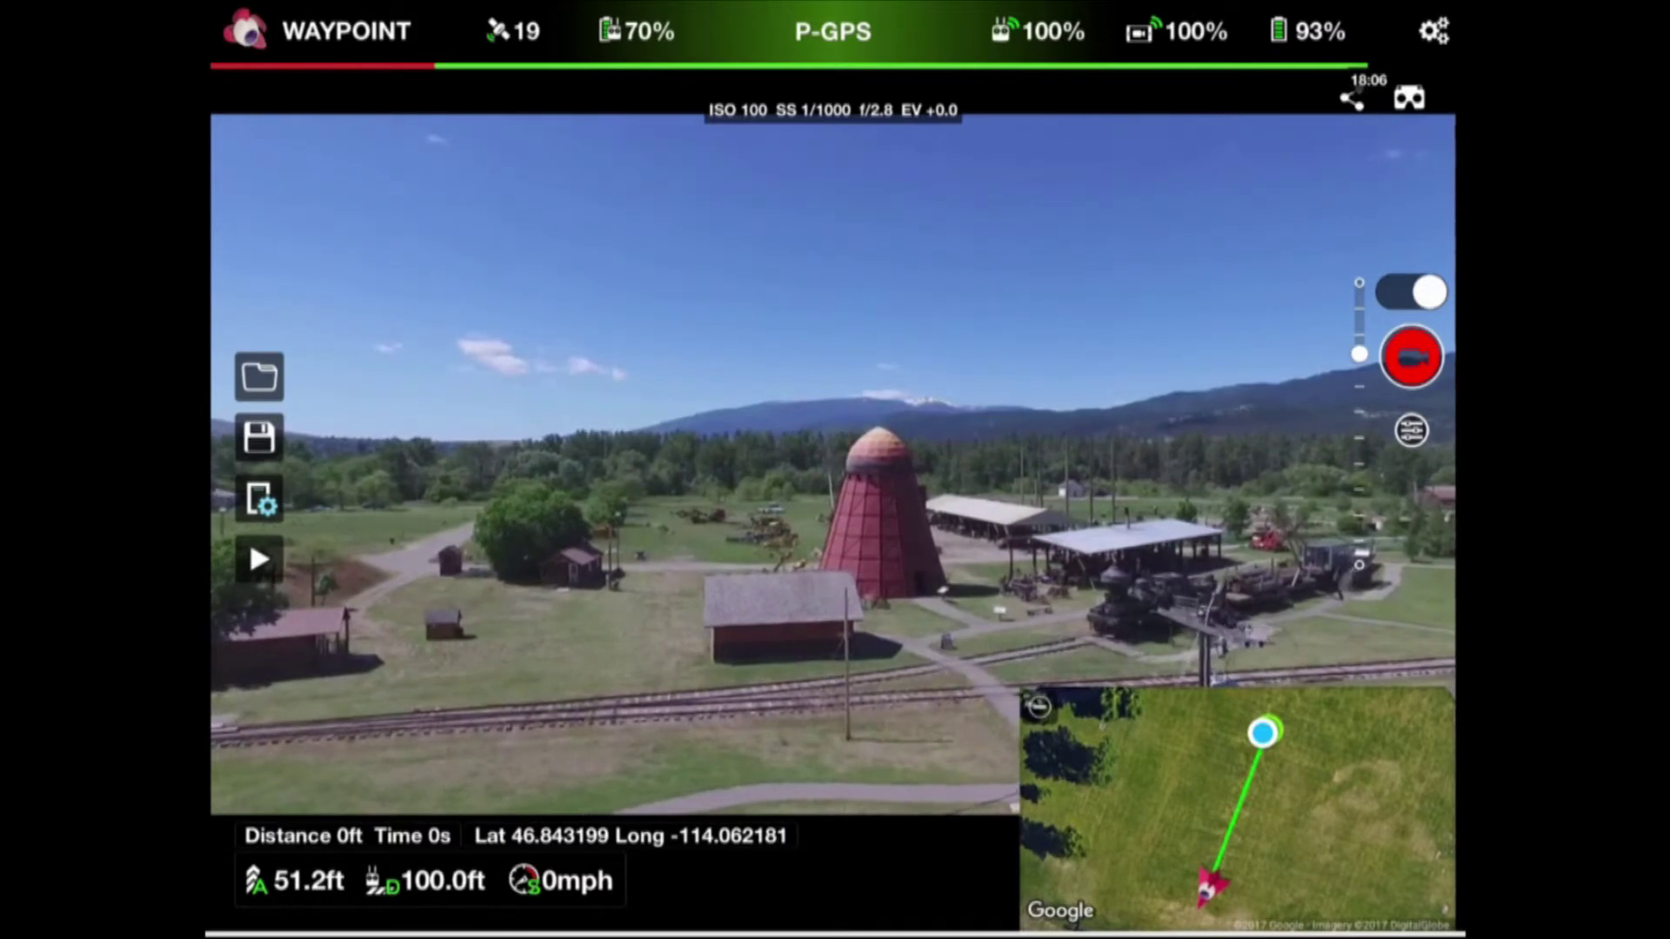
left_click(876, 460)
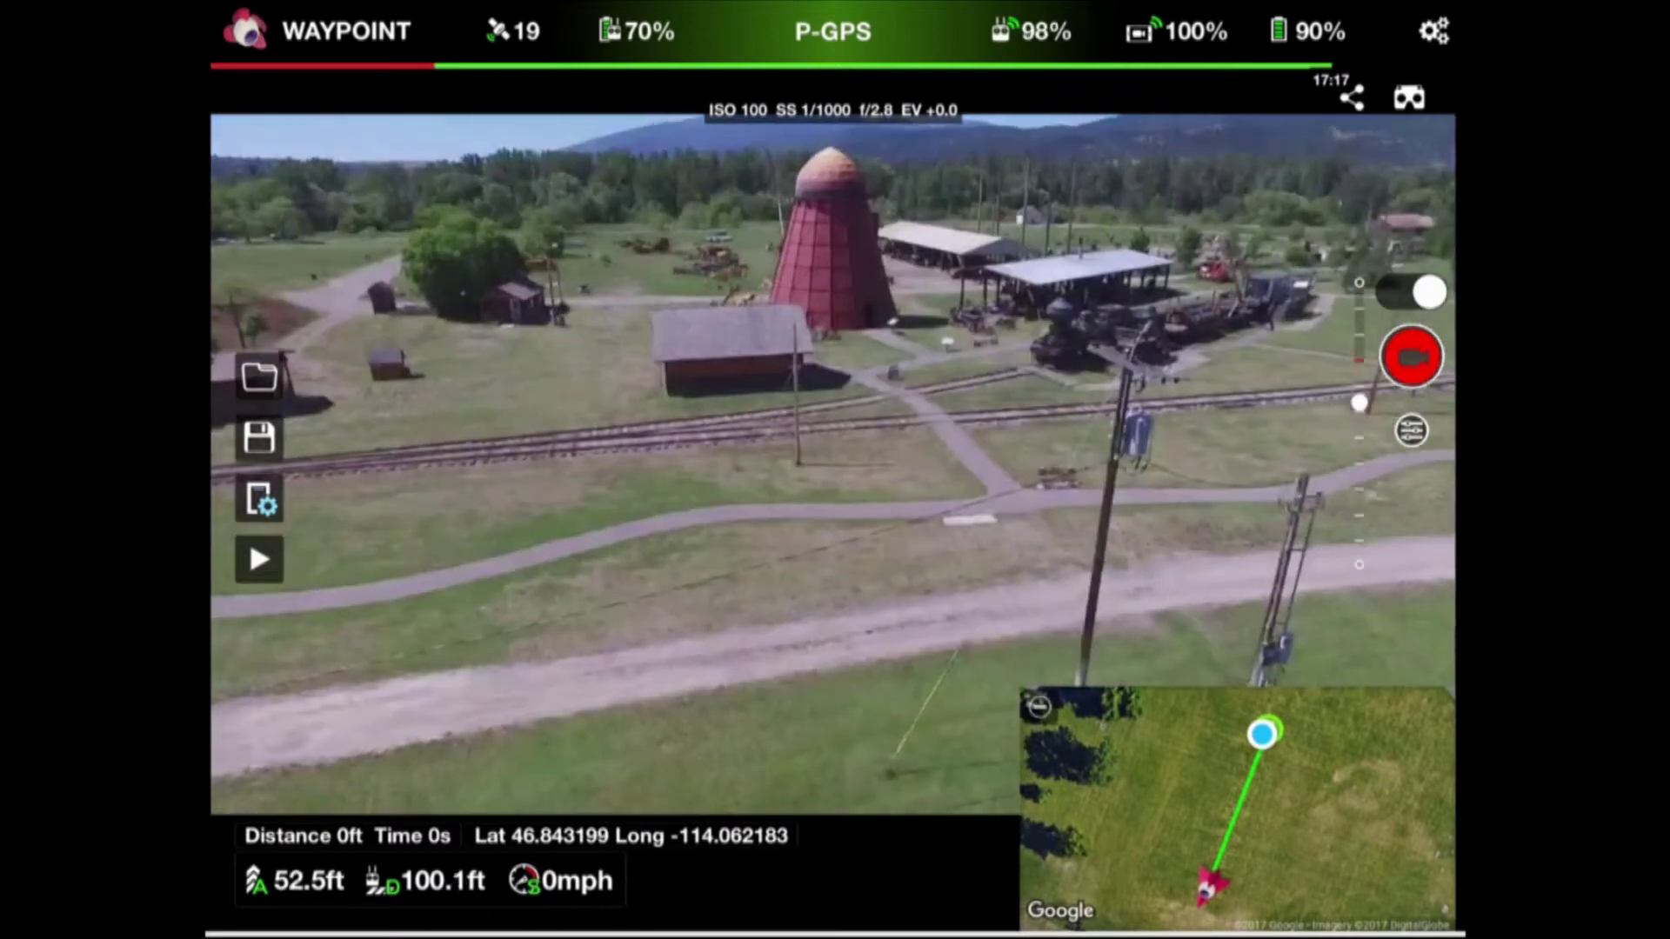
Pitch the camera down toward the farm and climb the drone to about 310 ft.
left_click_drag(1362, 408, 1363, 416)
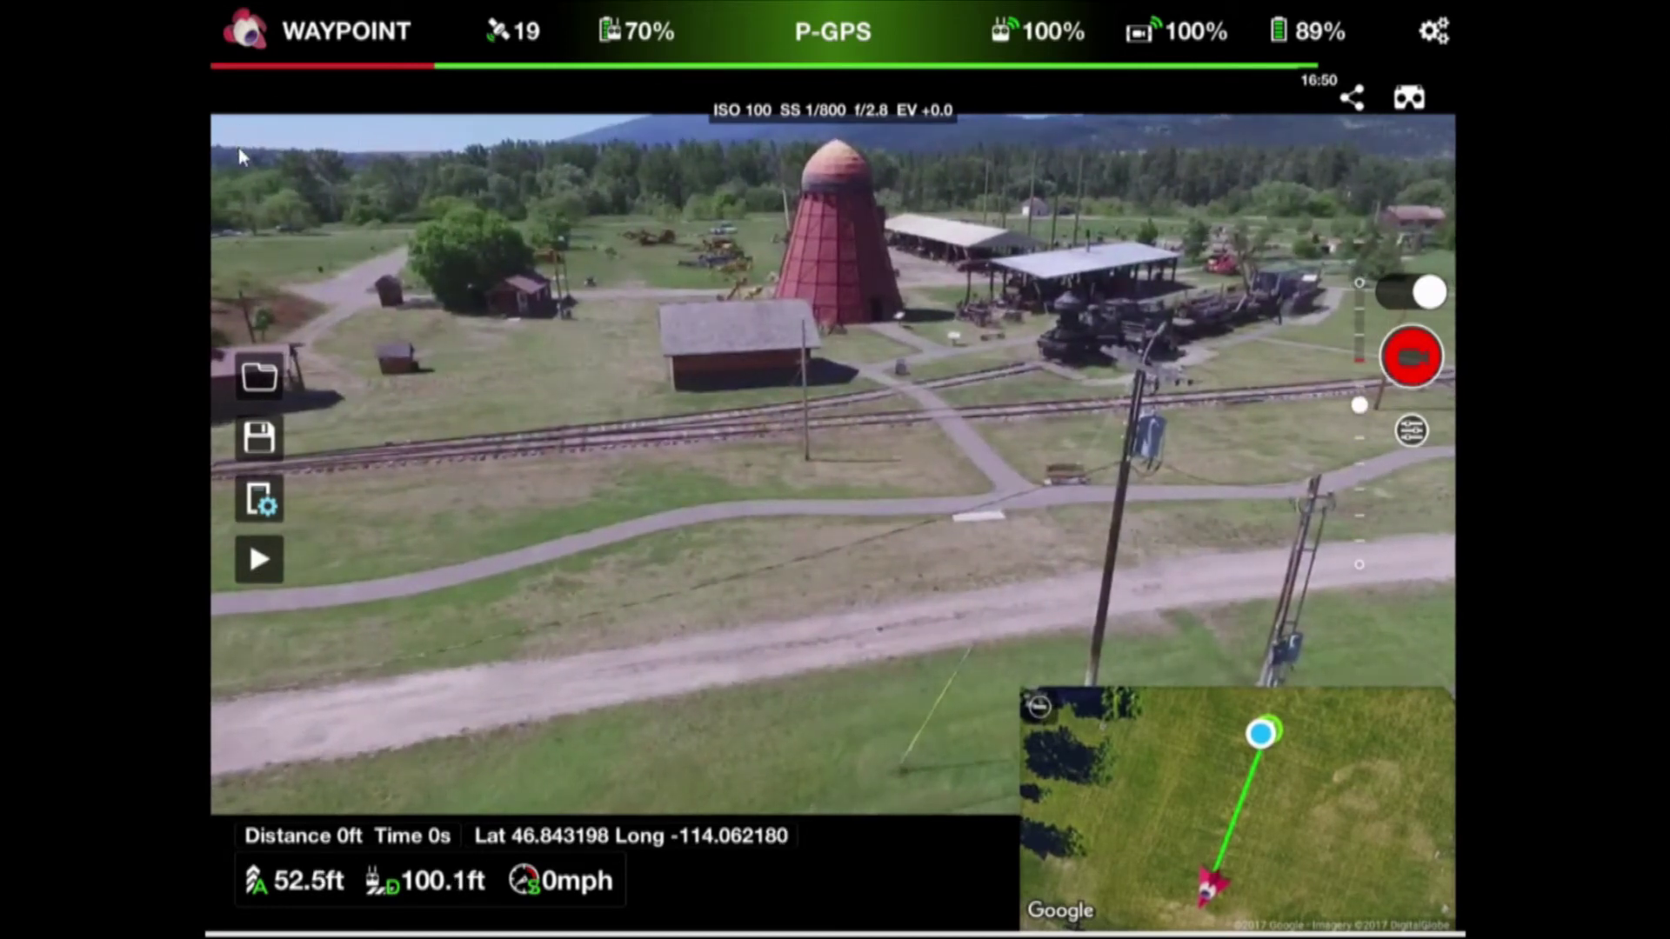
left_click_drag(239, 170, 458, 167)
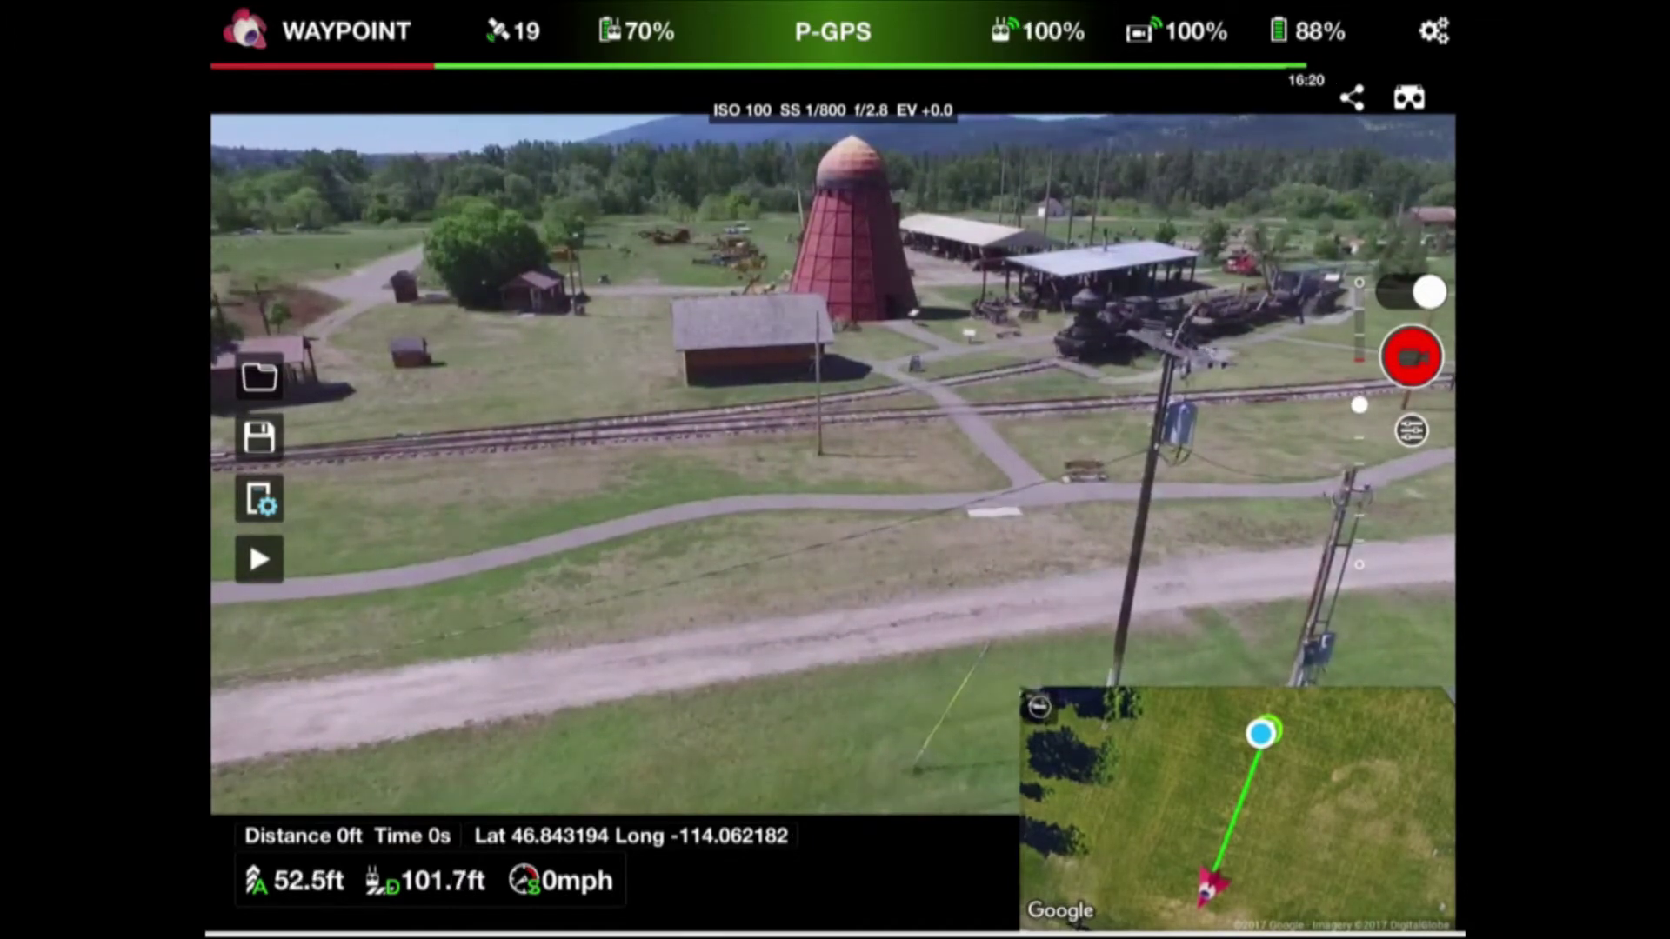
mouse_move(1360, 405)
left_mouse_down()
mouse_move(1374, 414)
mouse_move(1360, 432)
left_mouse_up()
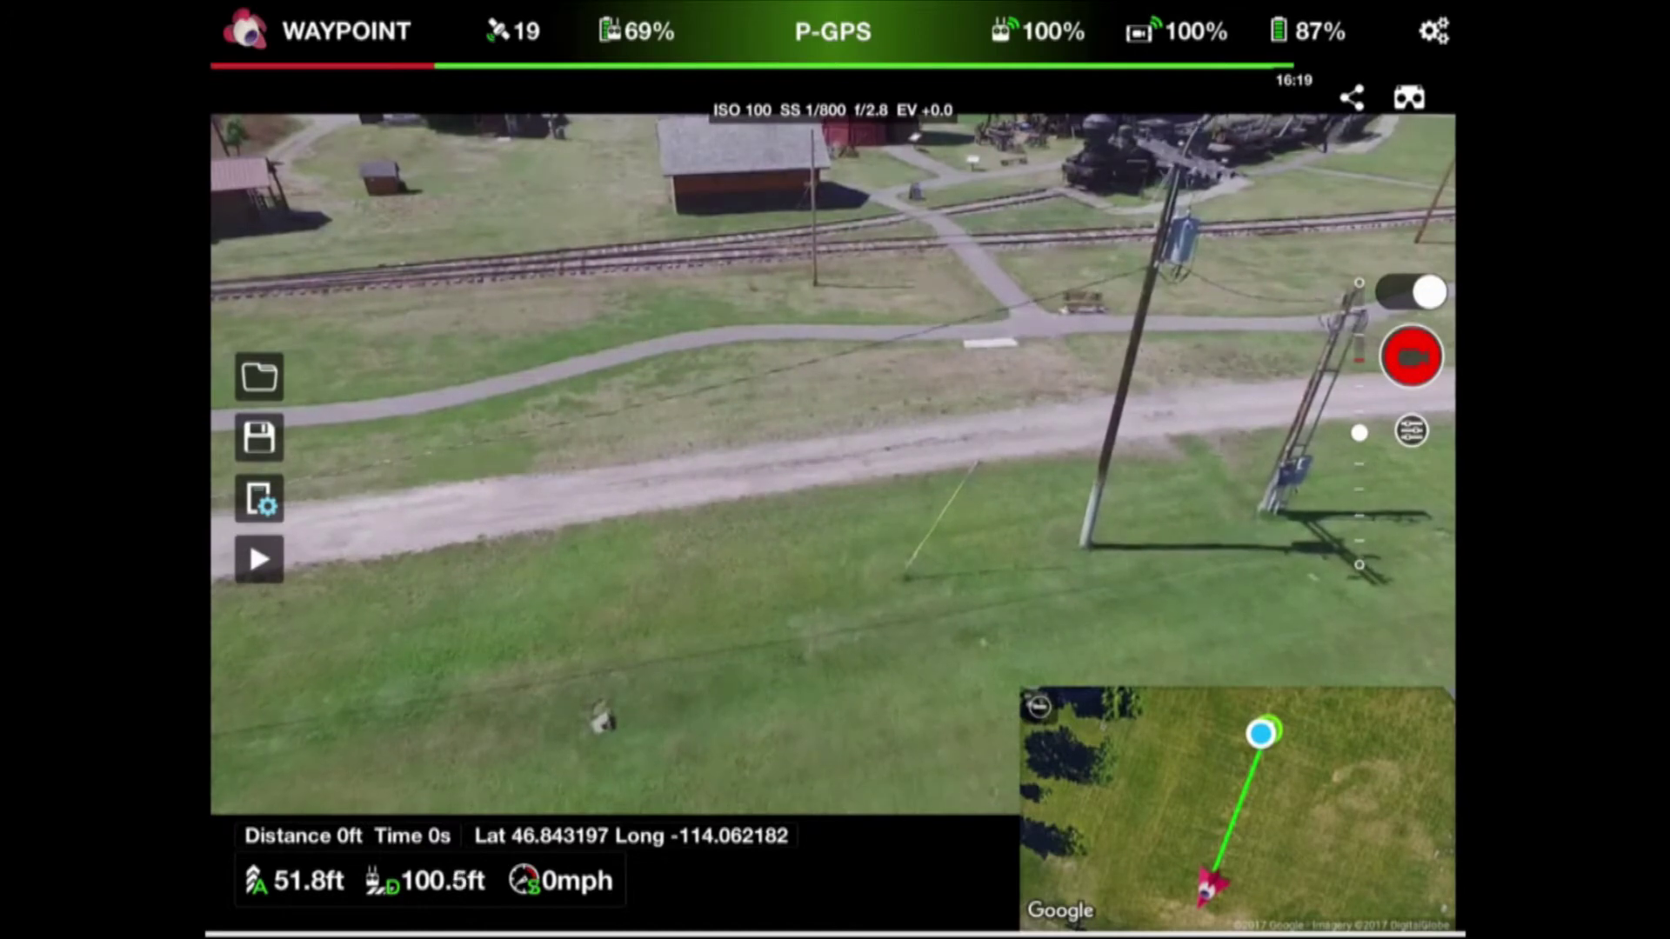
left_click(290, 885)
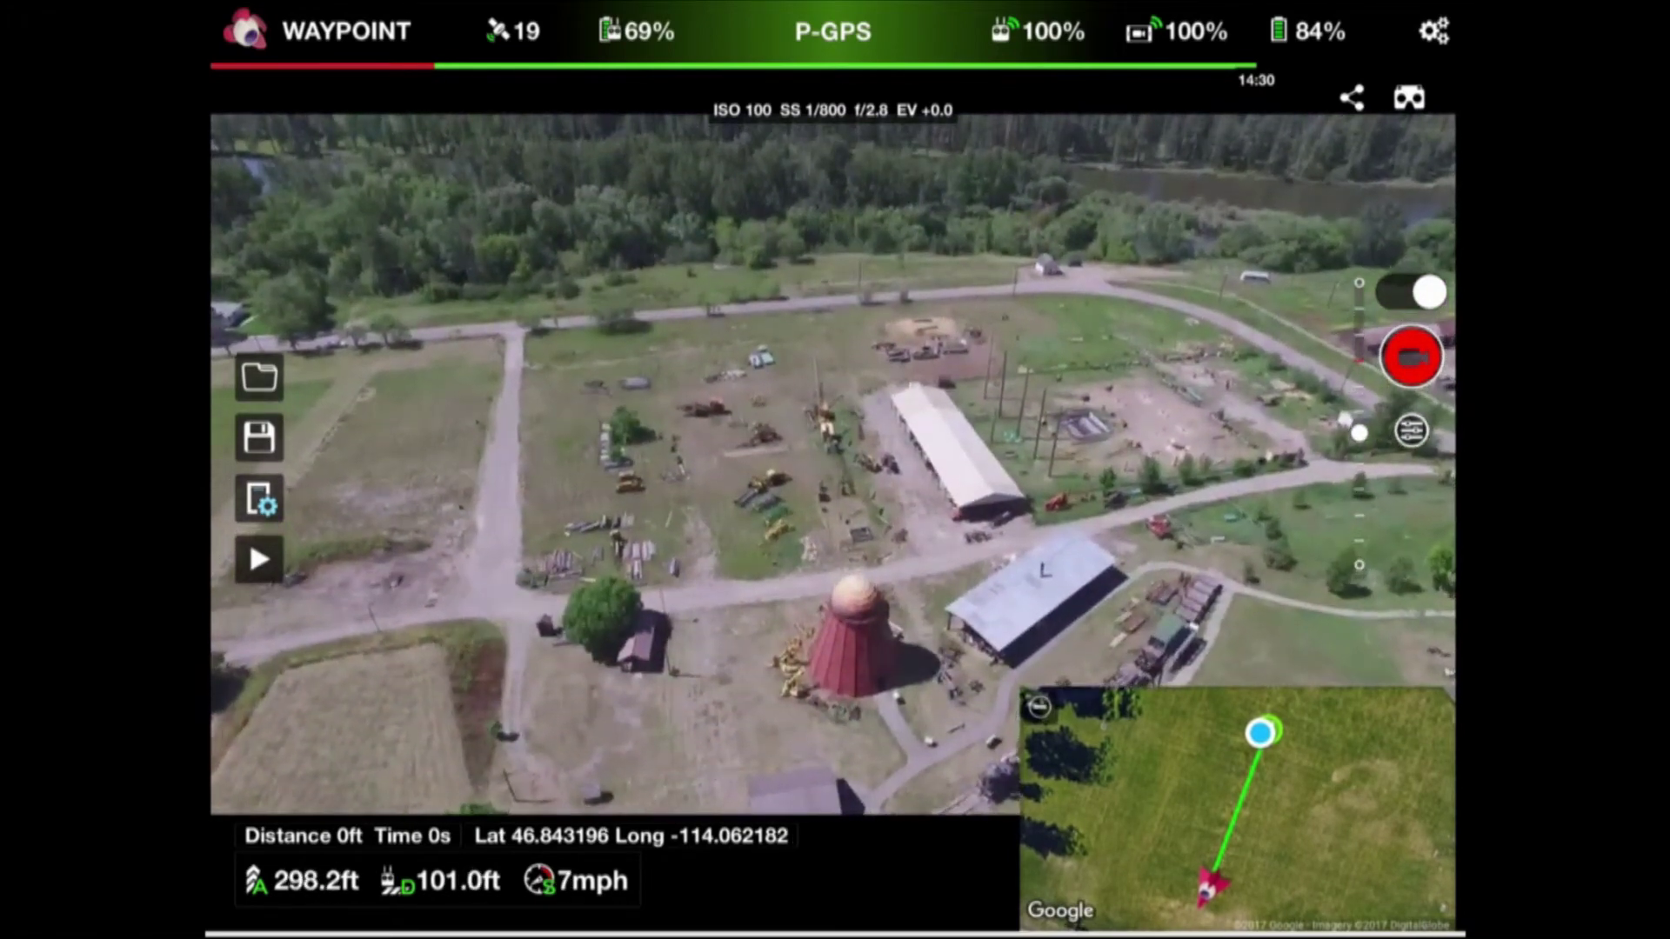
Yaw the drone away from the red tower to face the grassy grounds and teal-roofed barn.
left_click(304, 889)
left_click(300, 887)
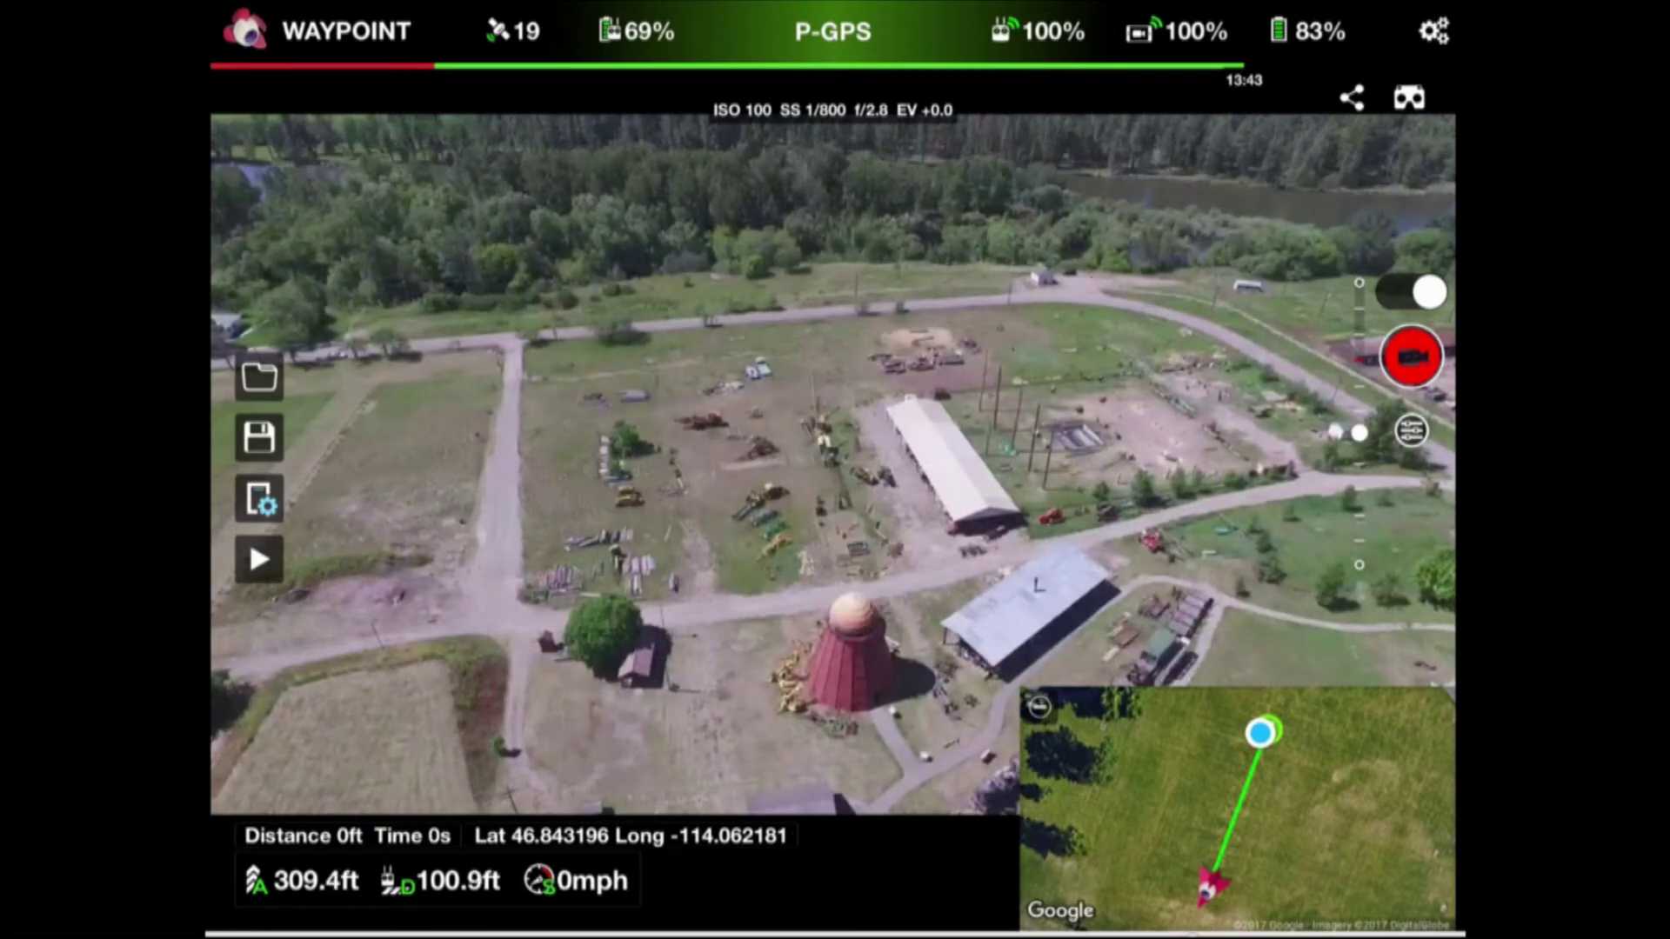
left_click(508, 147)
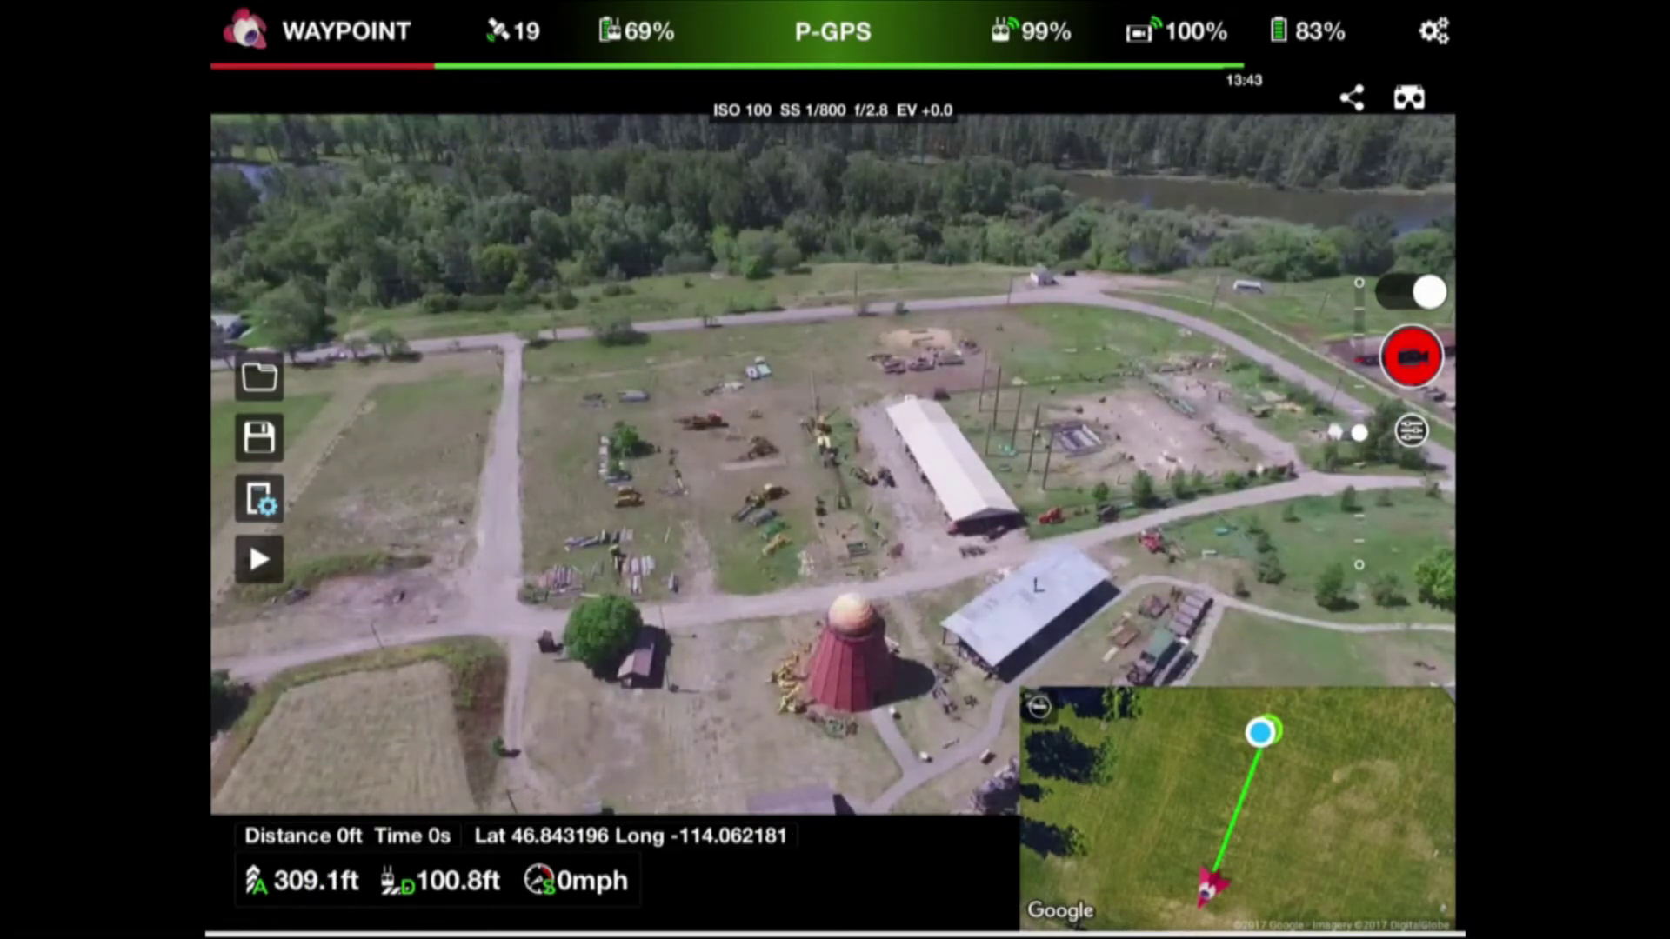
left_click_drag(362, 148, 654, 146)
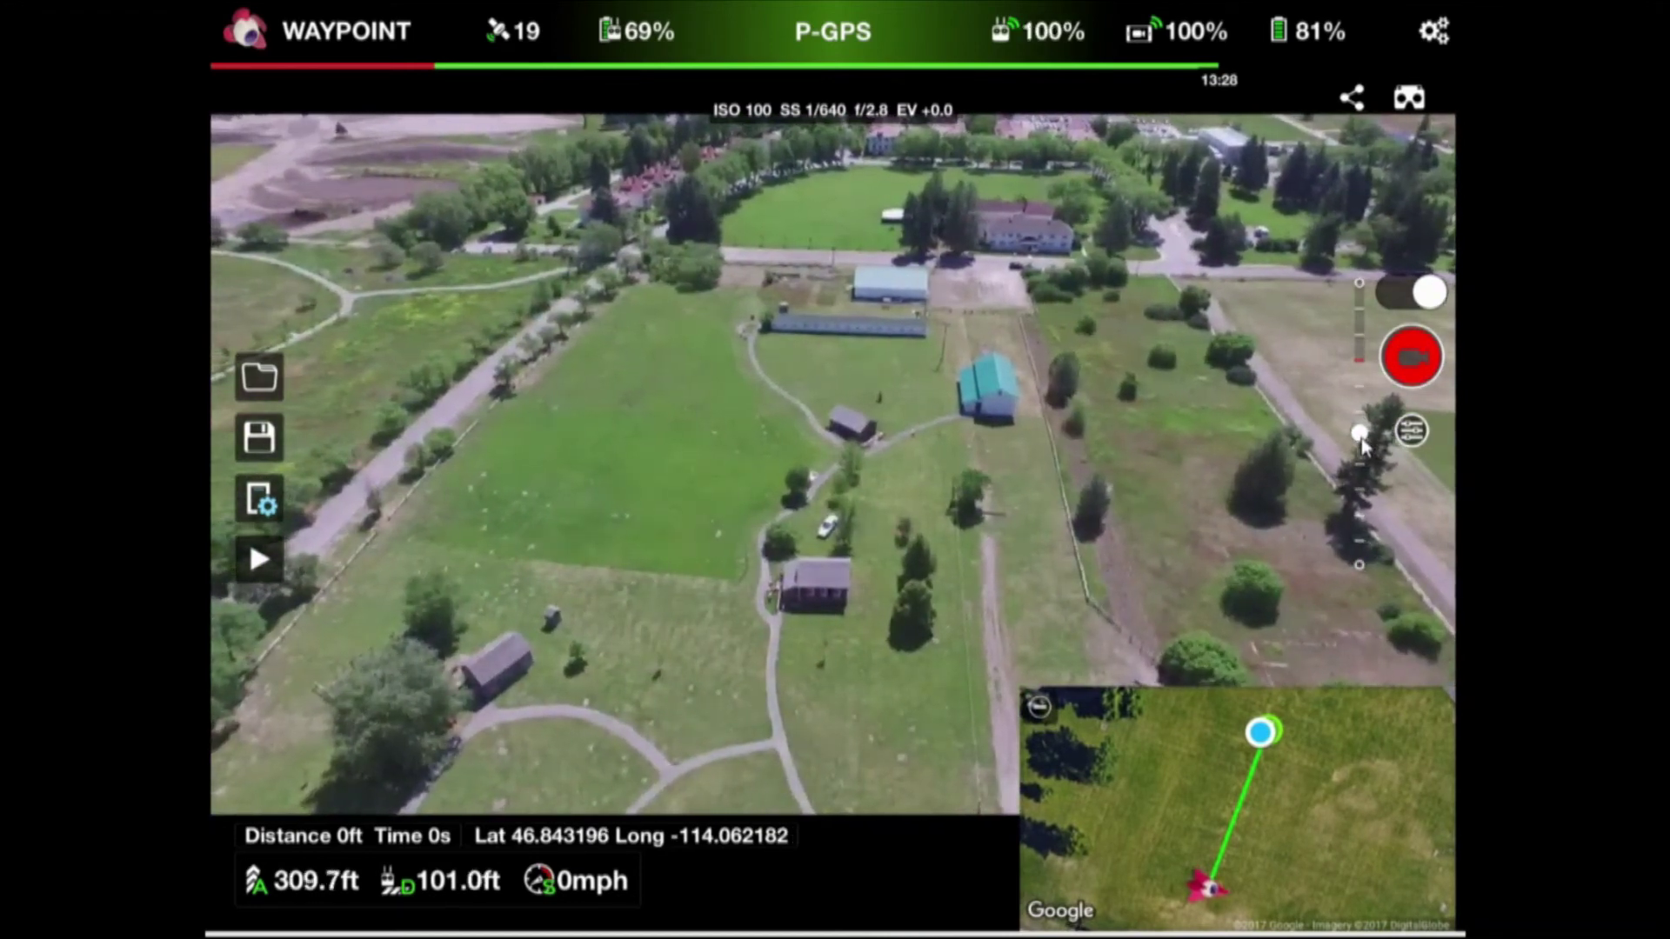
Tilt the camera up slightly, end the flight, and show the park's satellite map in Waypoint mode.
left_click(1360, 435)
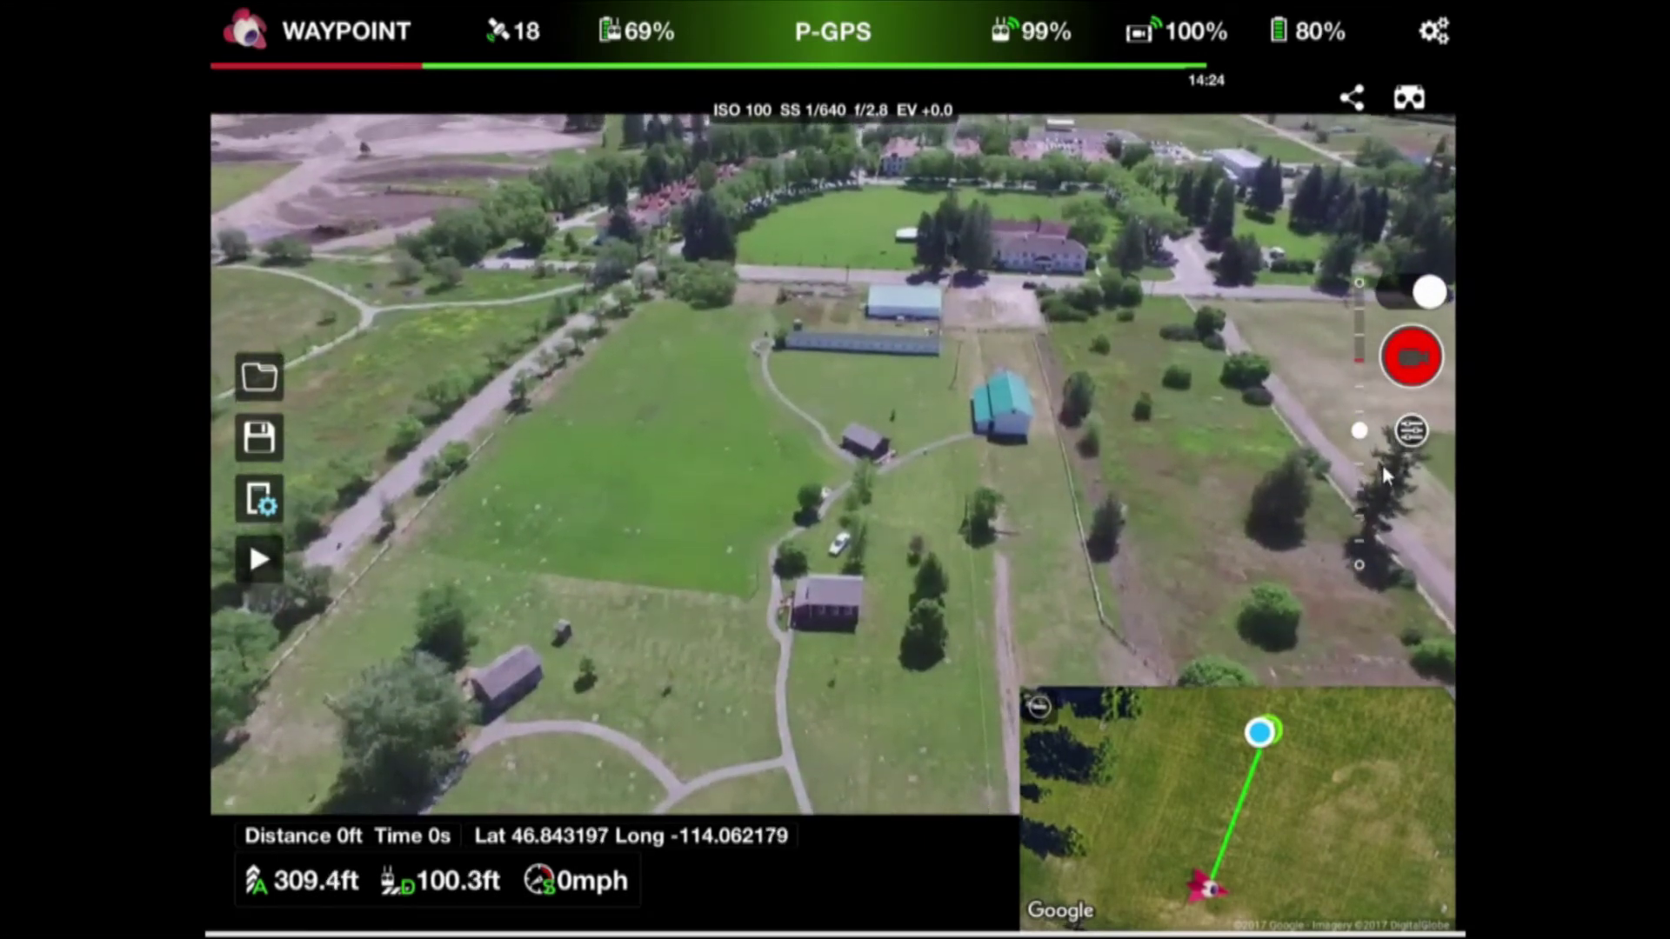
left_click(1362, 410)
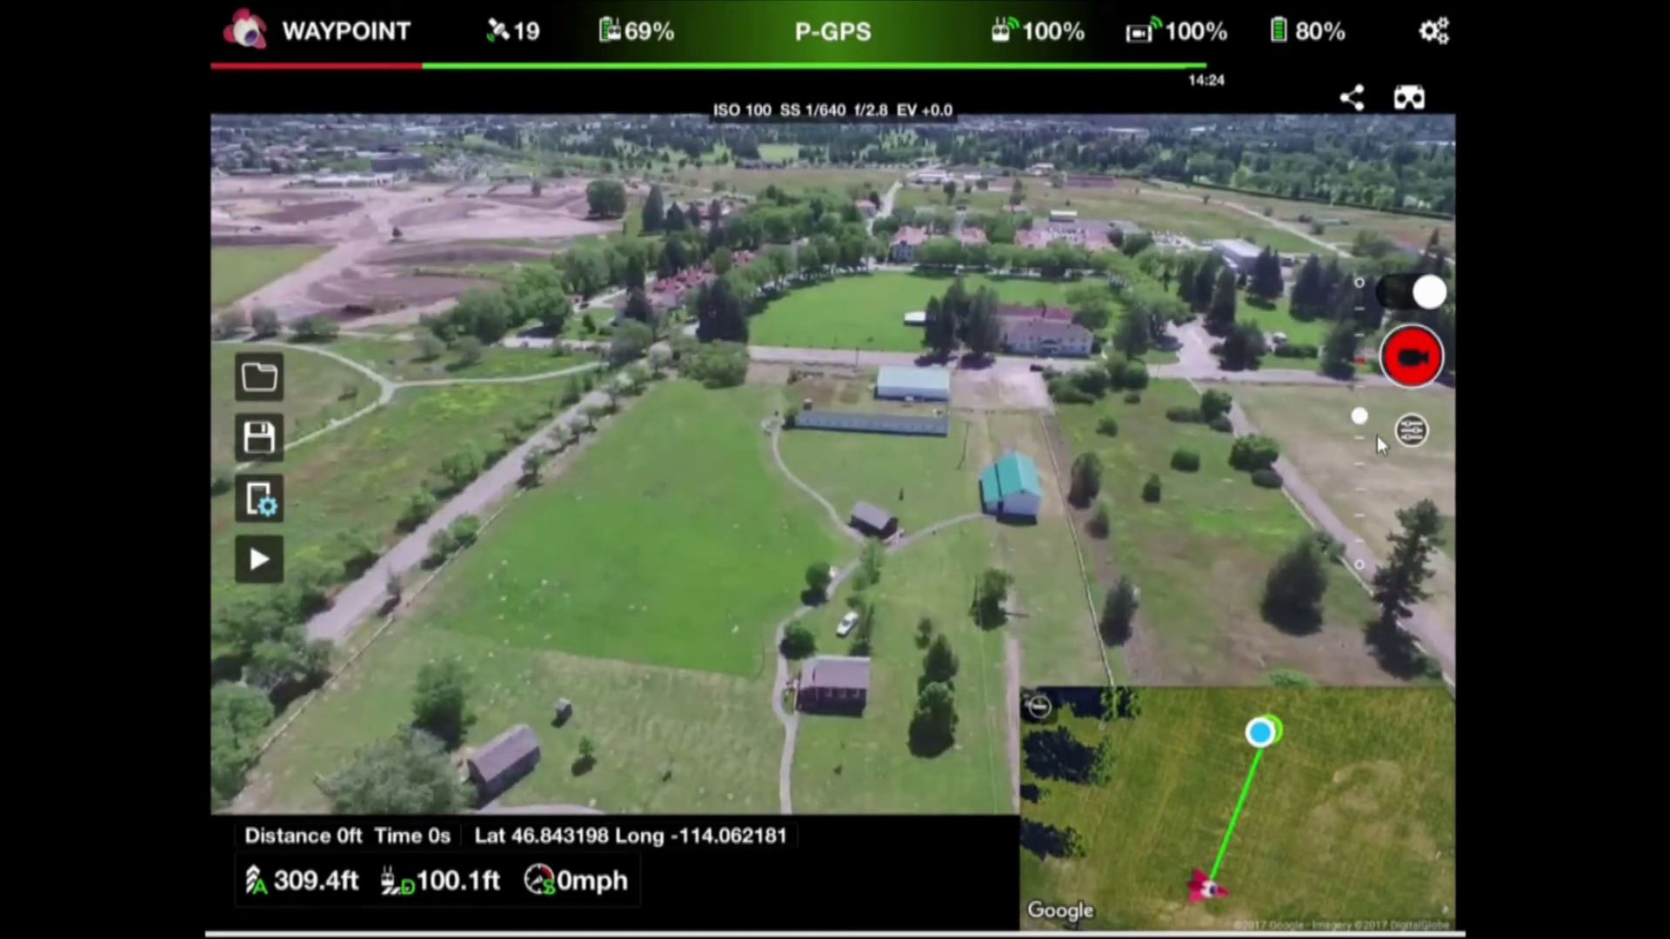
left_click(586, 122)
left_click(1124, 123)
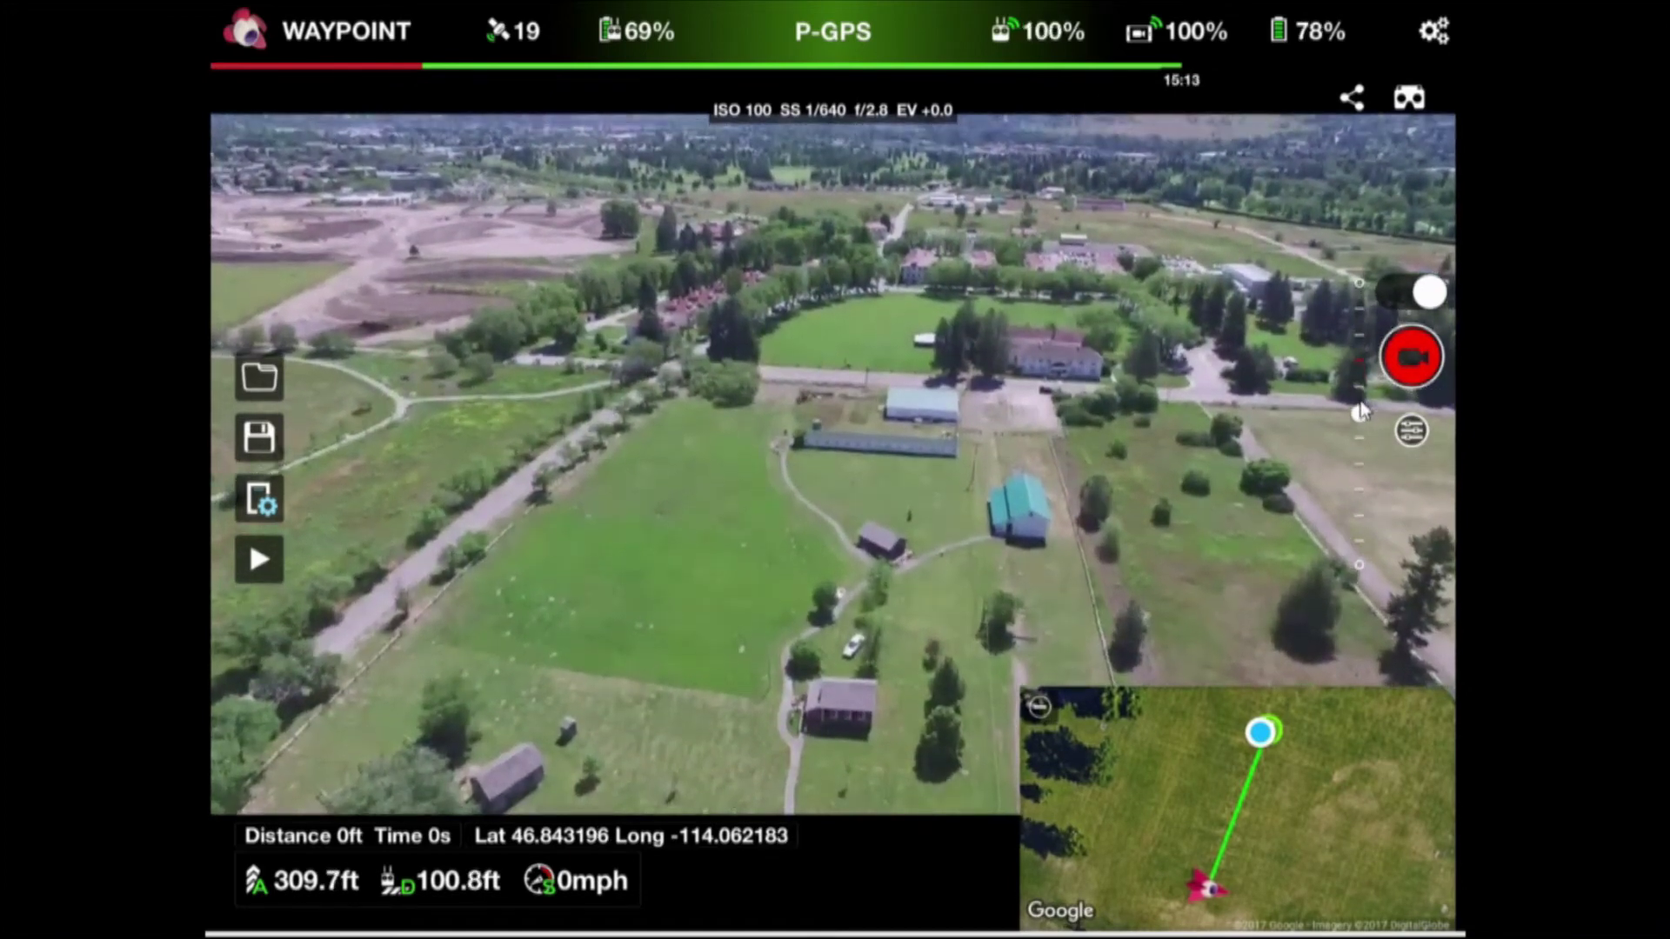
left_click(1360, 404)
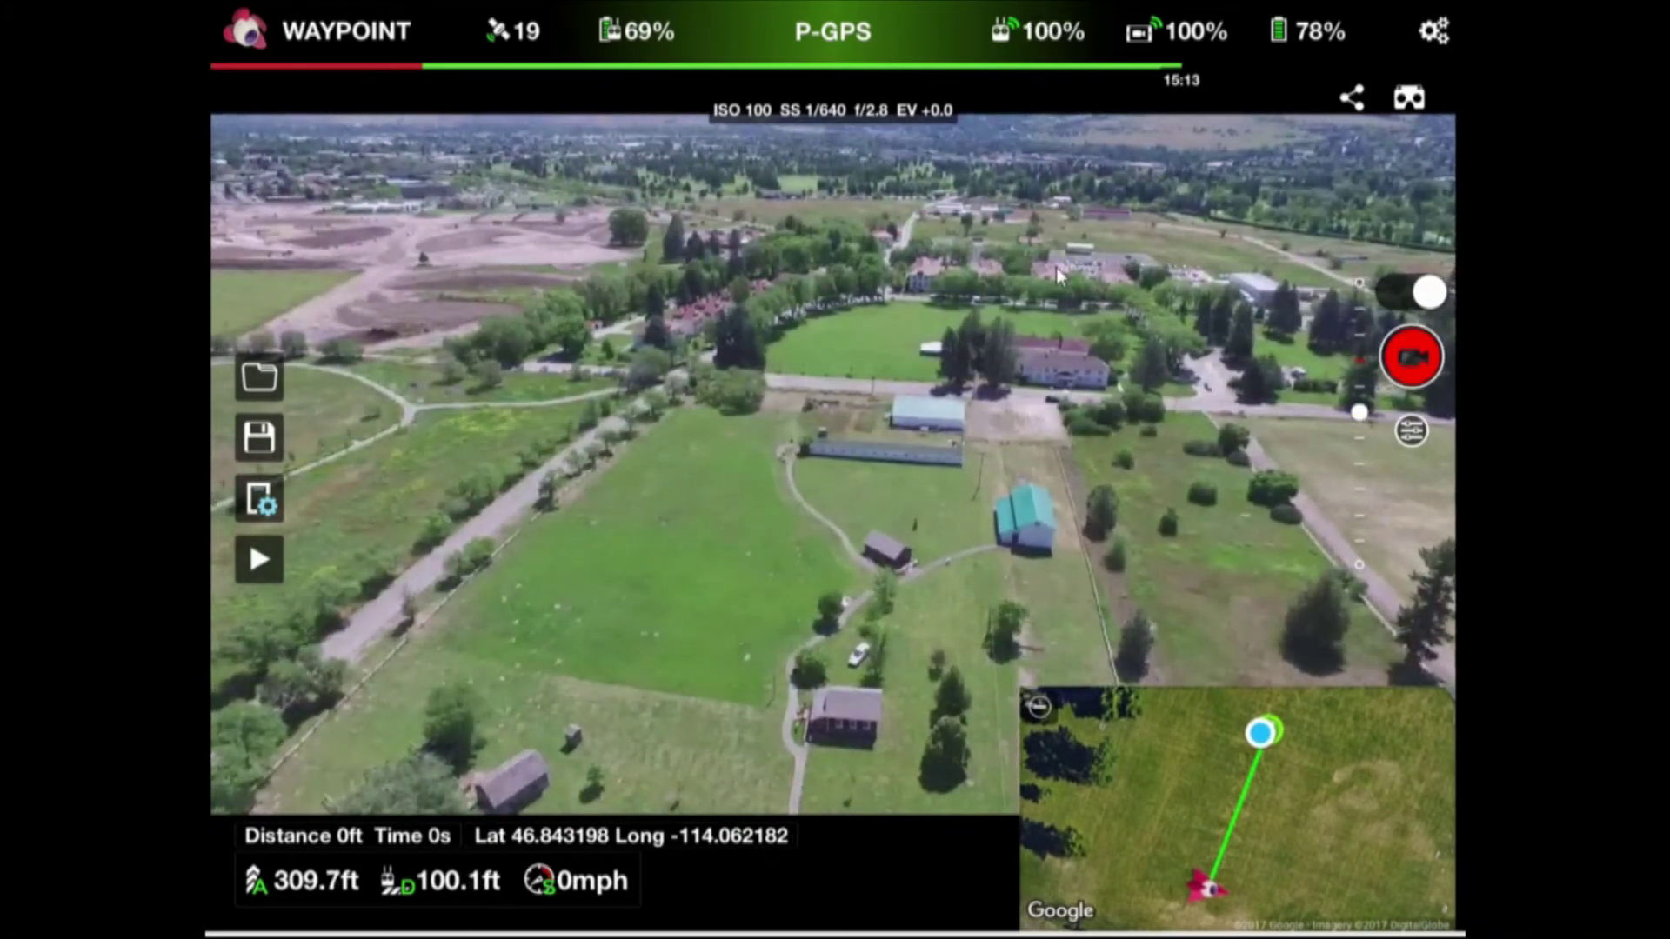
left_click_drag(358, 127, 421, 127)
left_click_drag(564, 134, 991, 135)
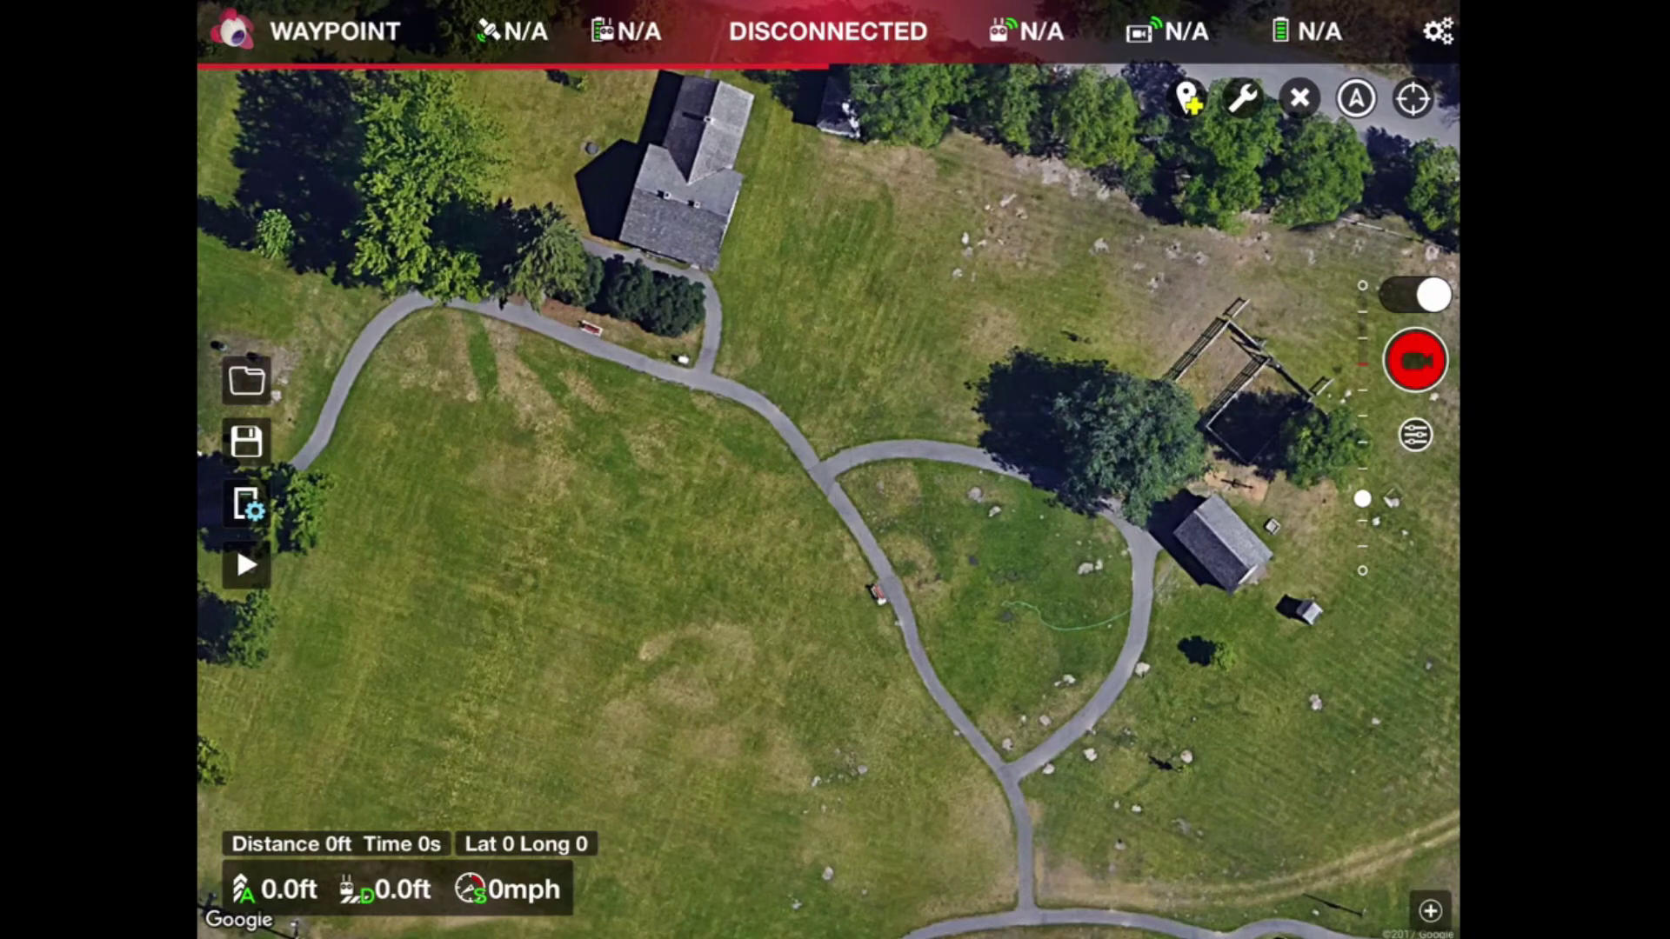
Add waypoint 1 at the path junction and lower its altitude to 11 ft.
left_click(840, 468)
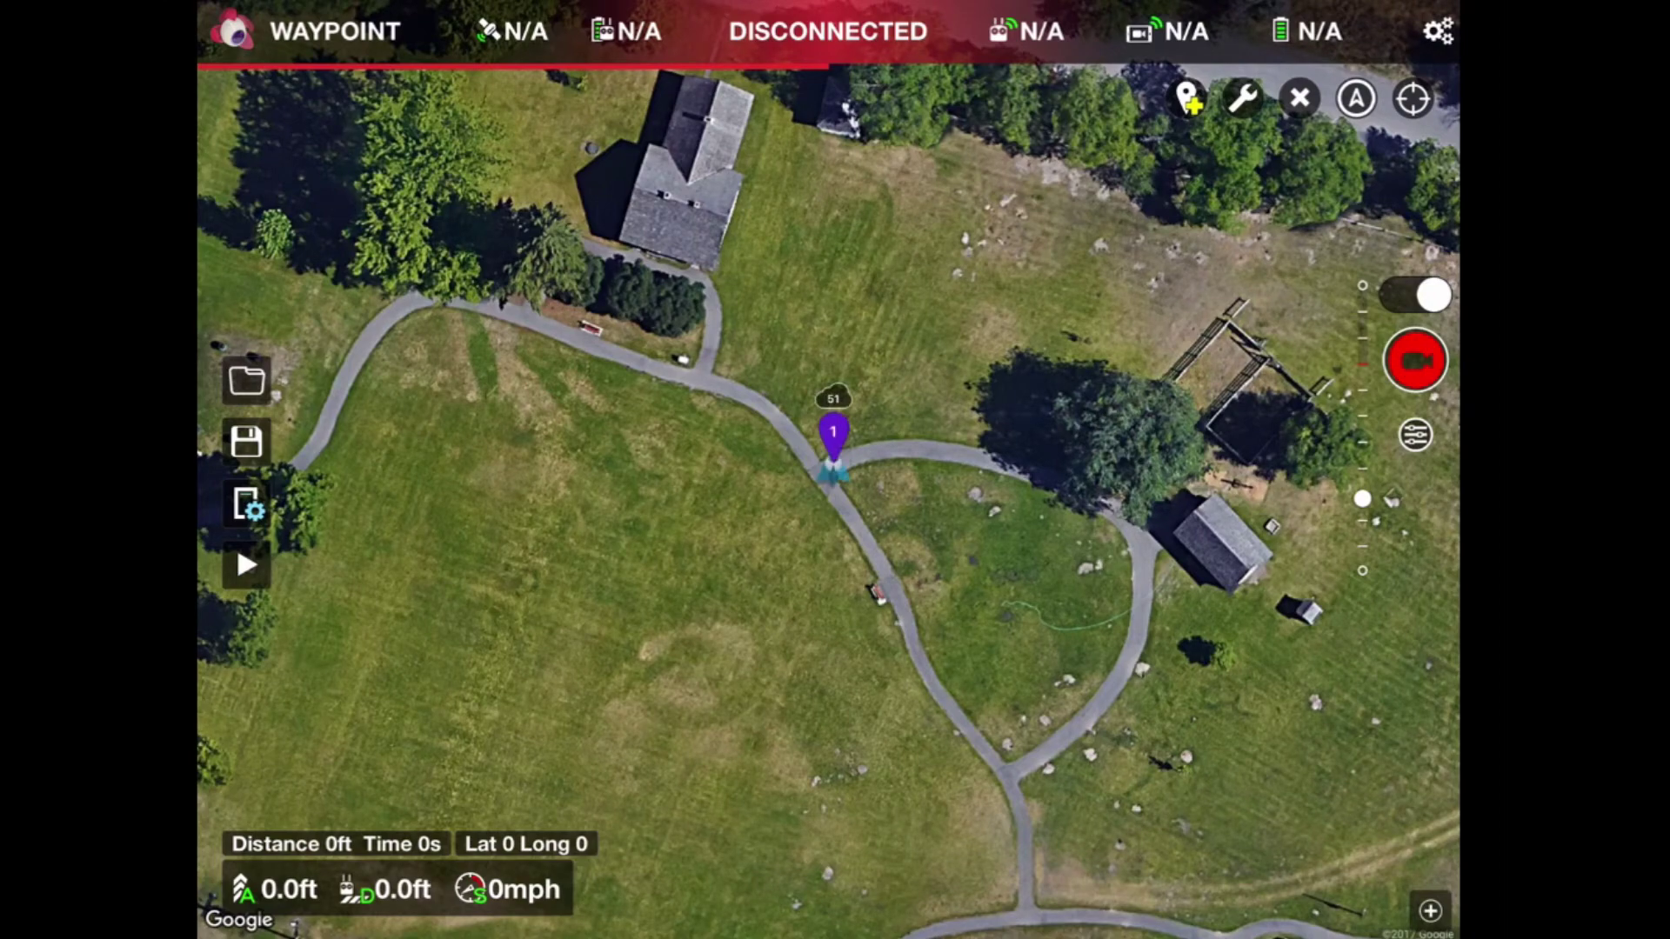
left_click(828, 470)
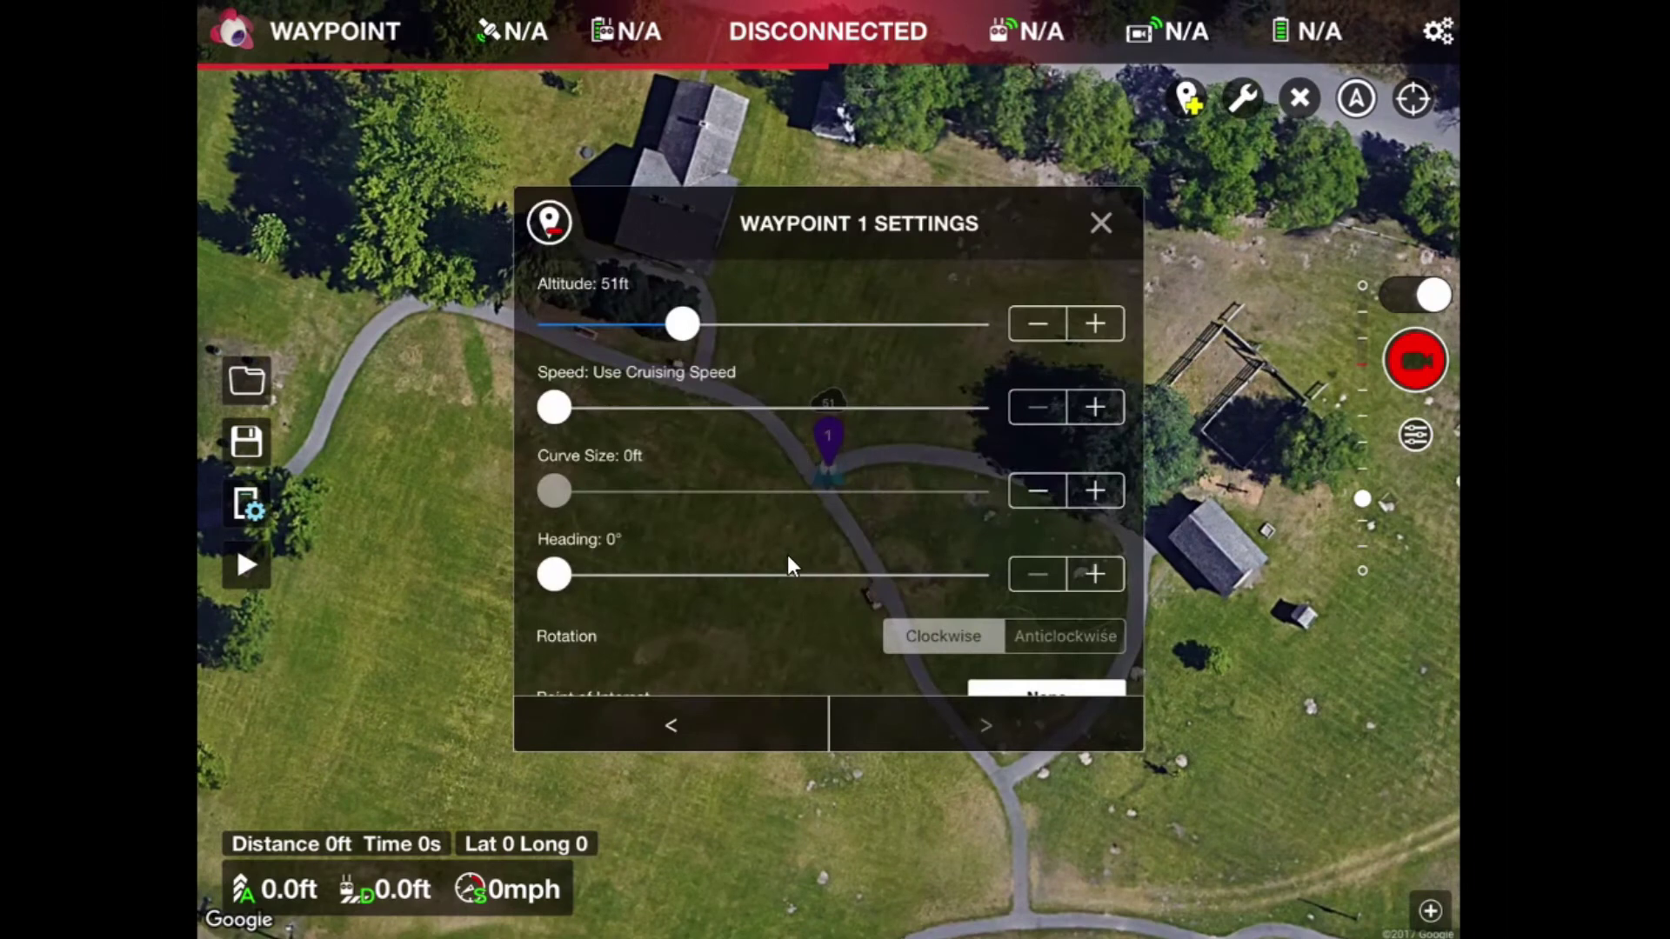
left_click_drag(684, 325, 676, 324)
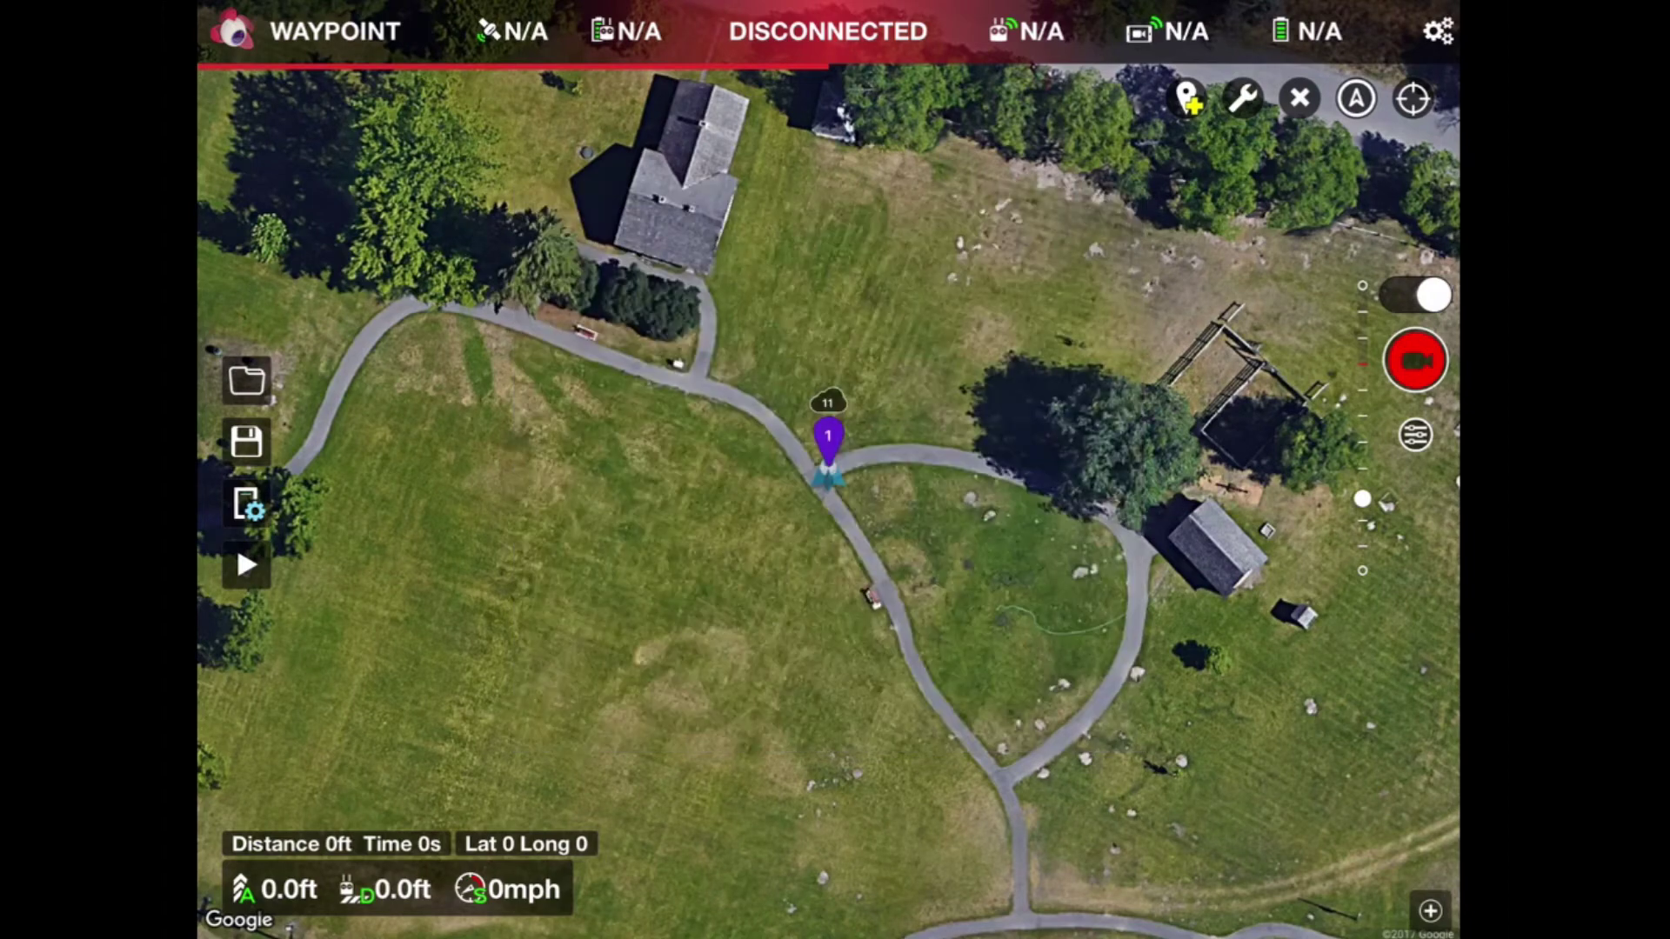
Add waypoint 2 at the lower path fork at 11 ft, then switch to point-of-interest placement.
left_click(1007, 741)
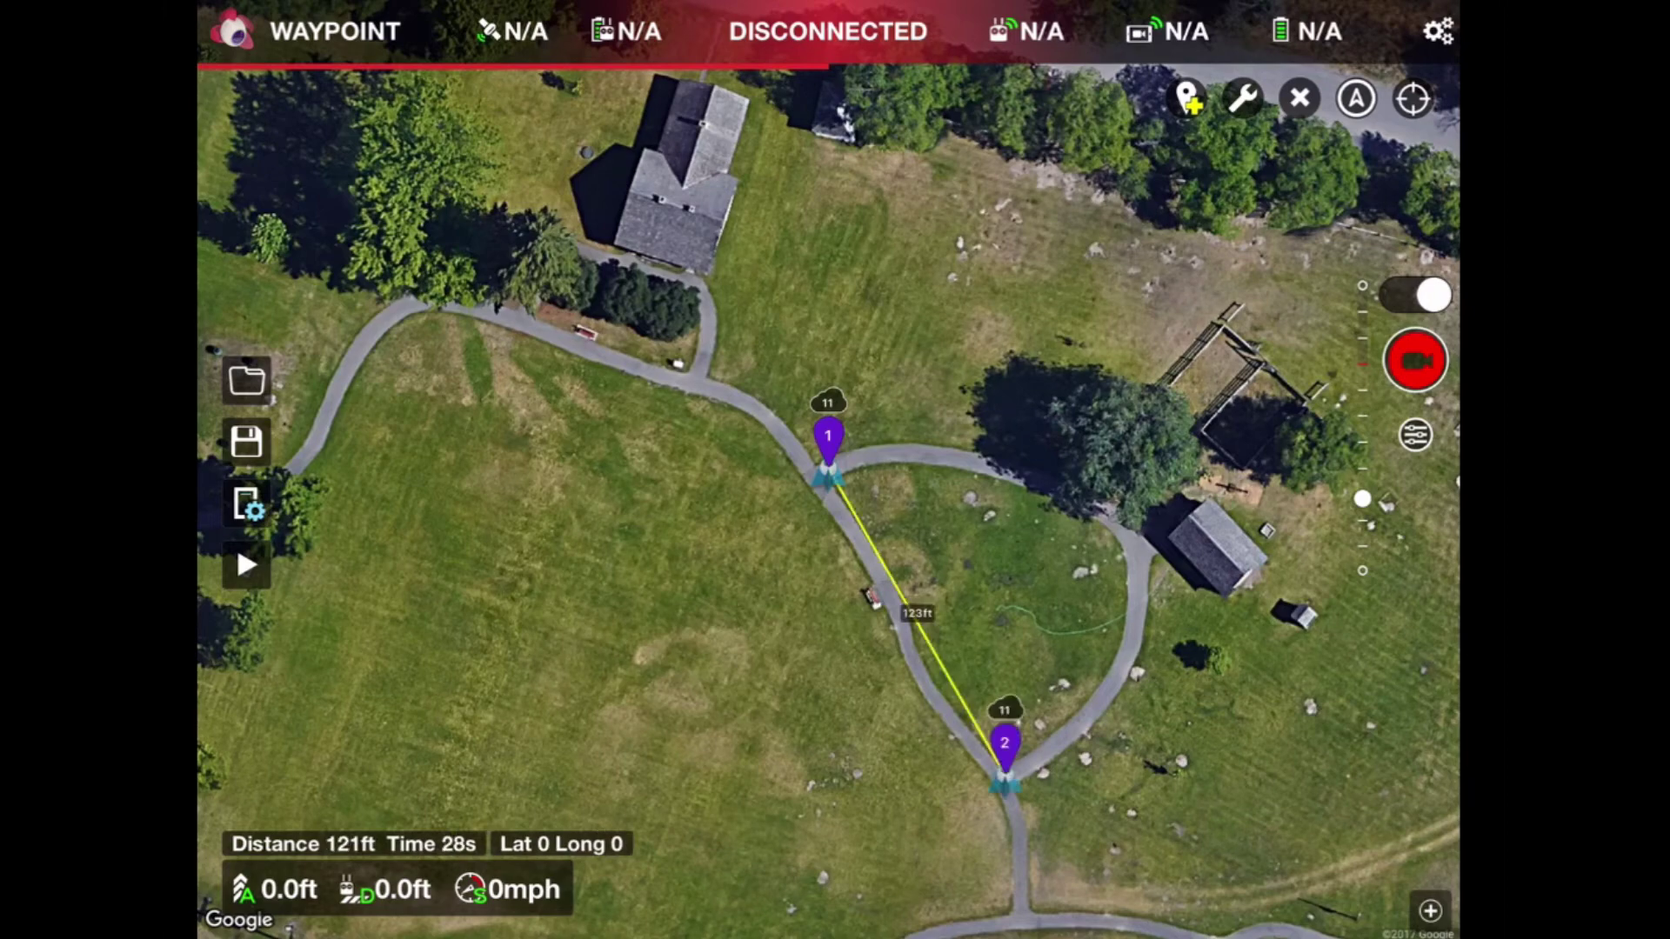
left_click(1006, 741)
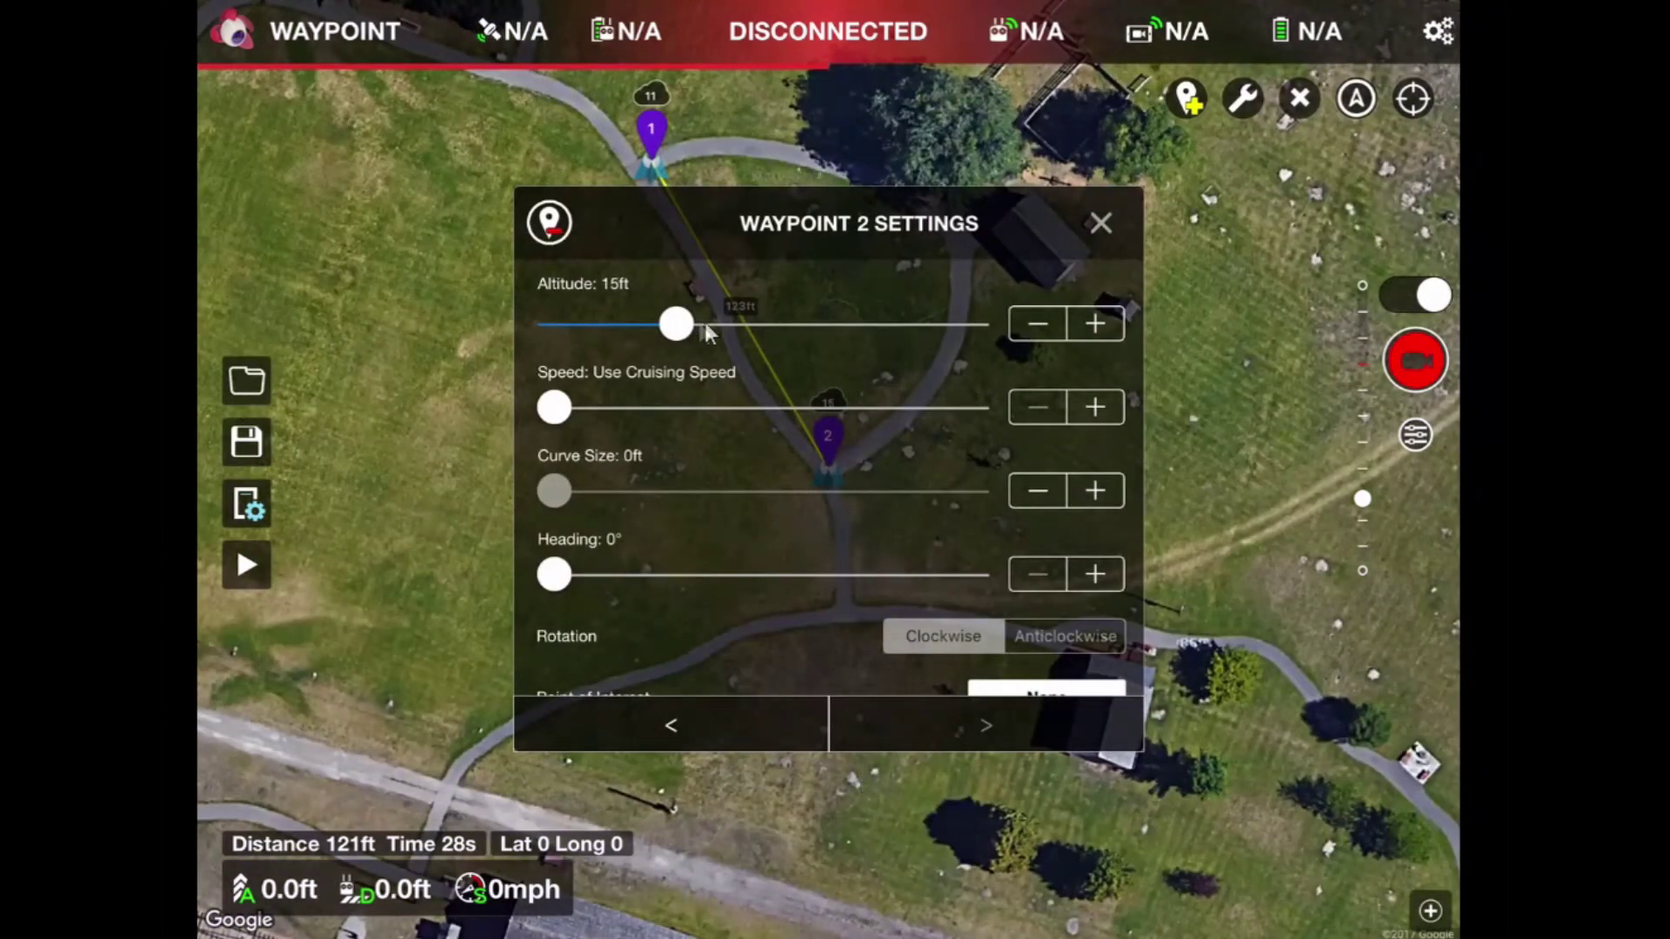
left_click(677, 324)
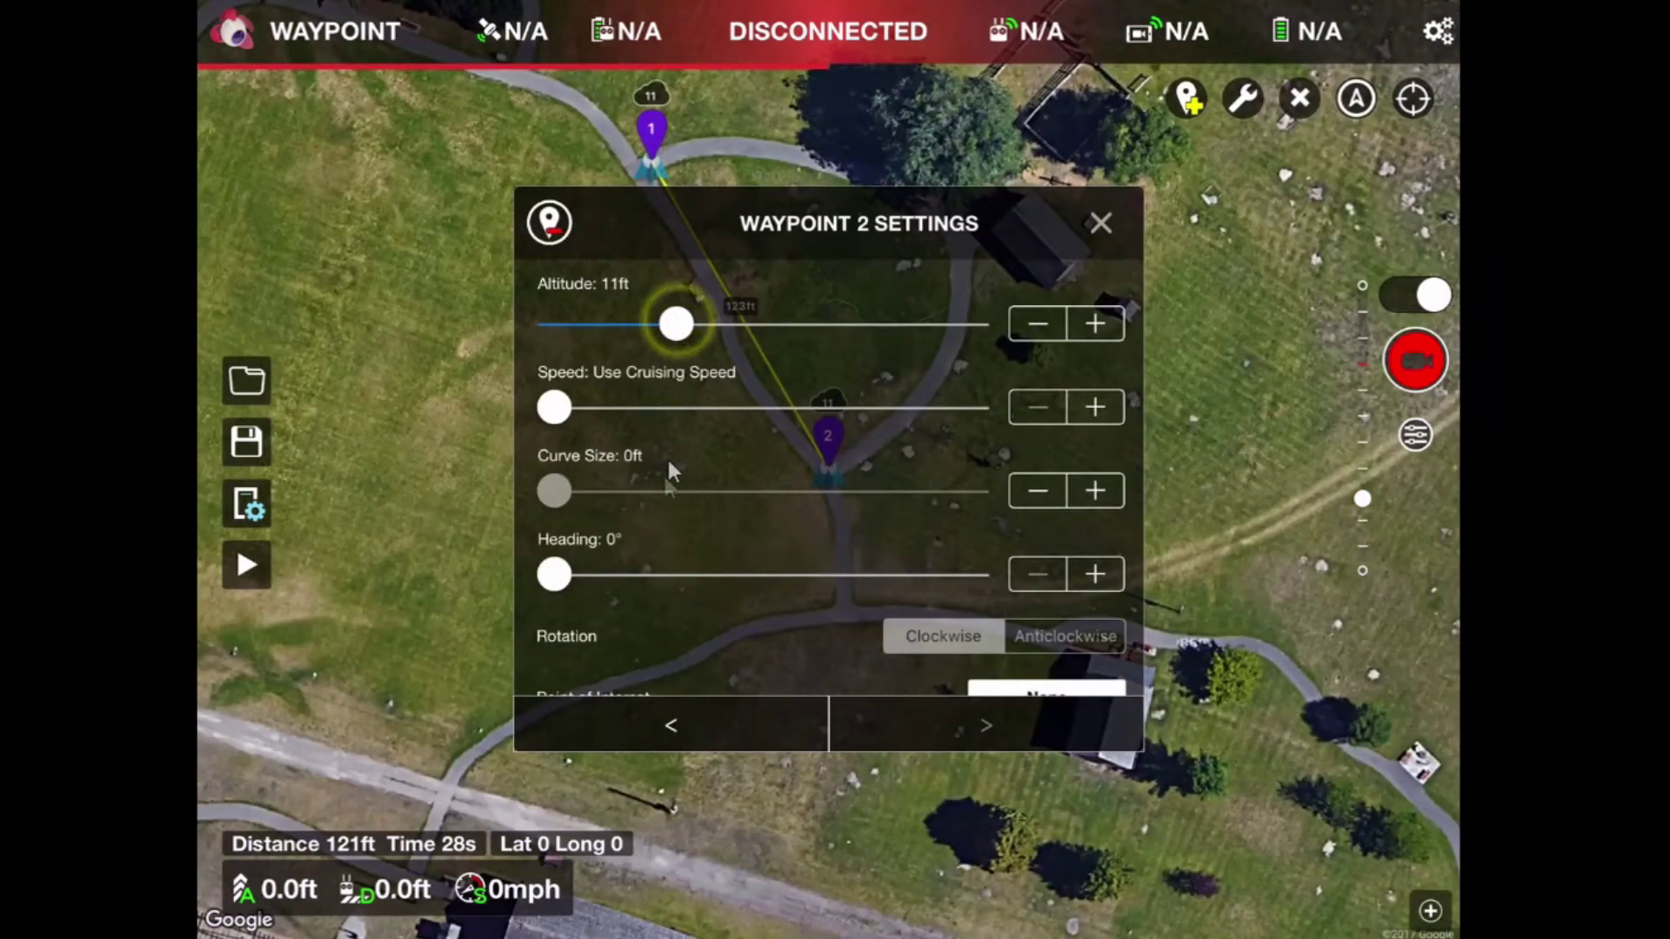
left_click(662, 475)
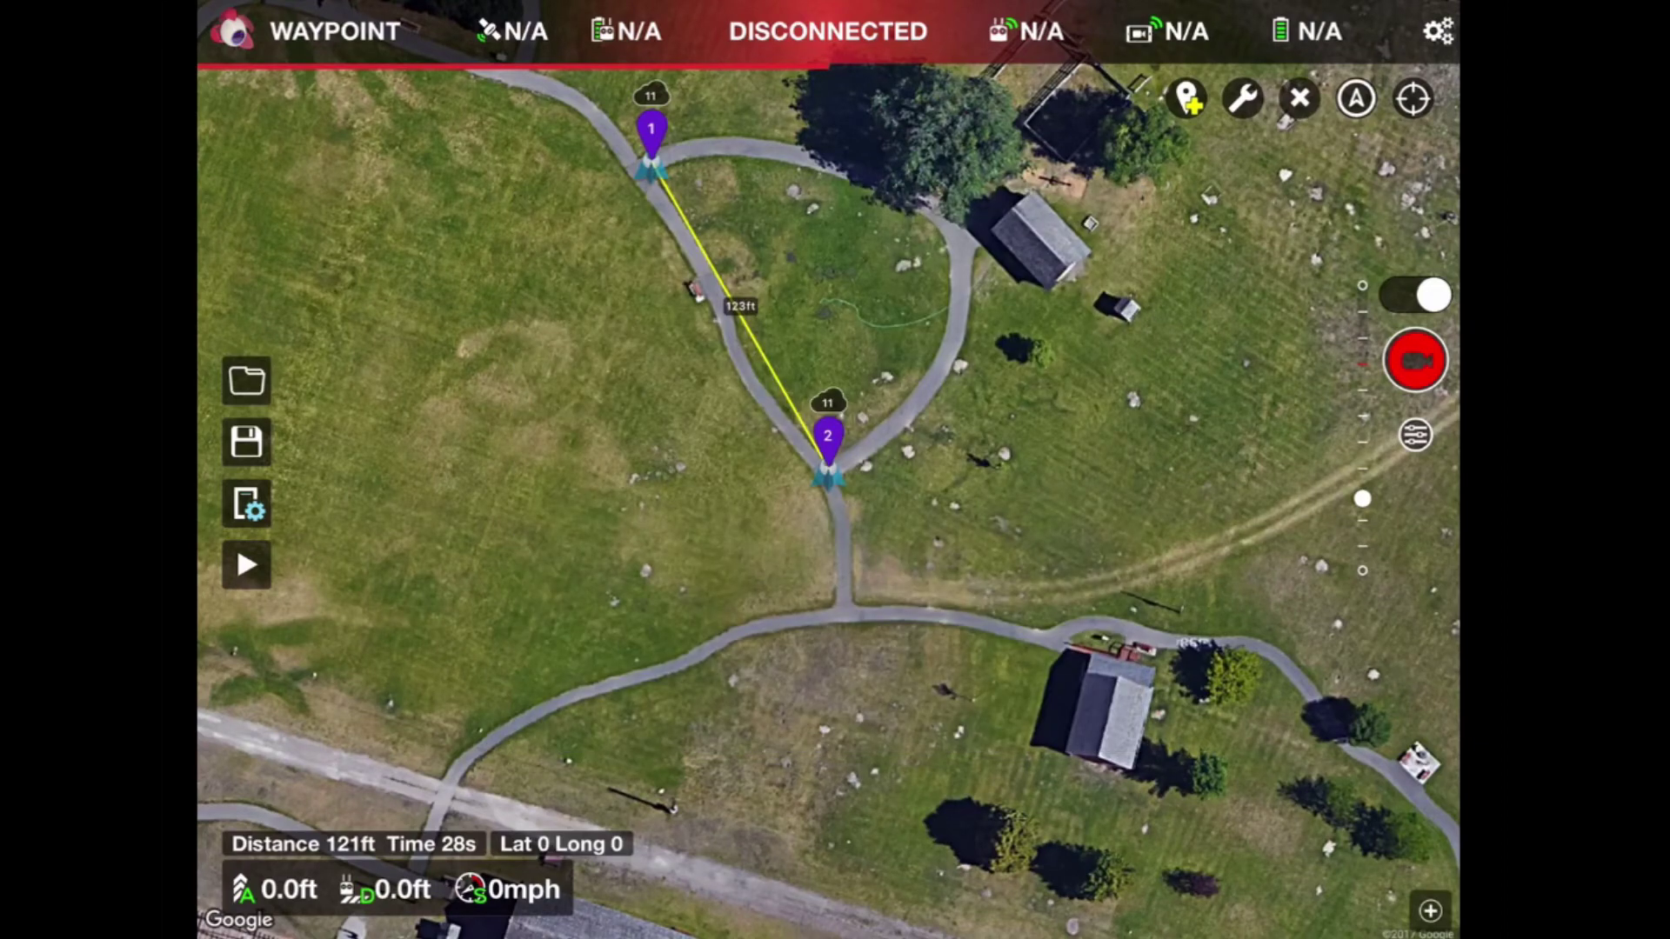
left_click(748, 310)
left_click(1186, 98)
left_click_drag(619, 172, 796, 478)
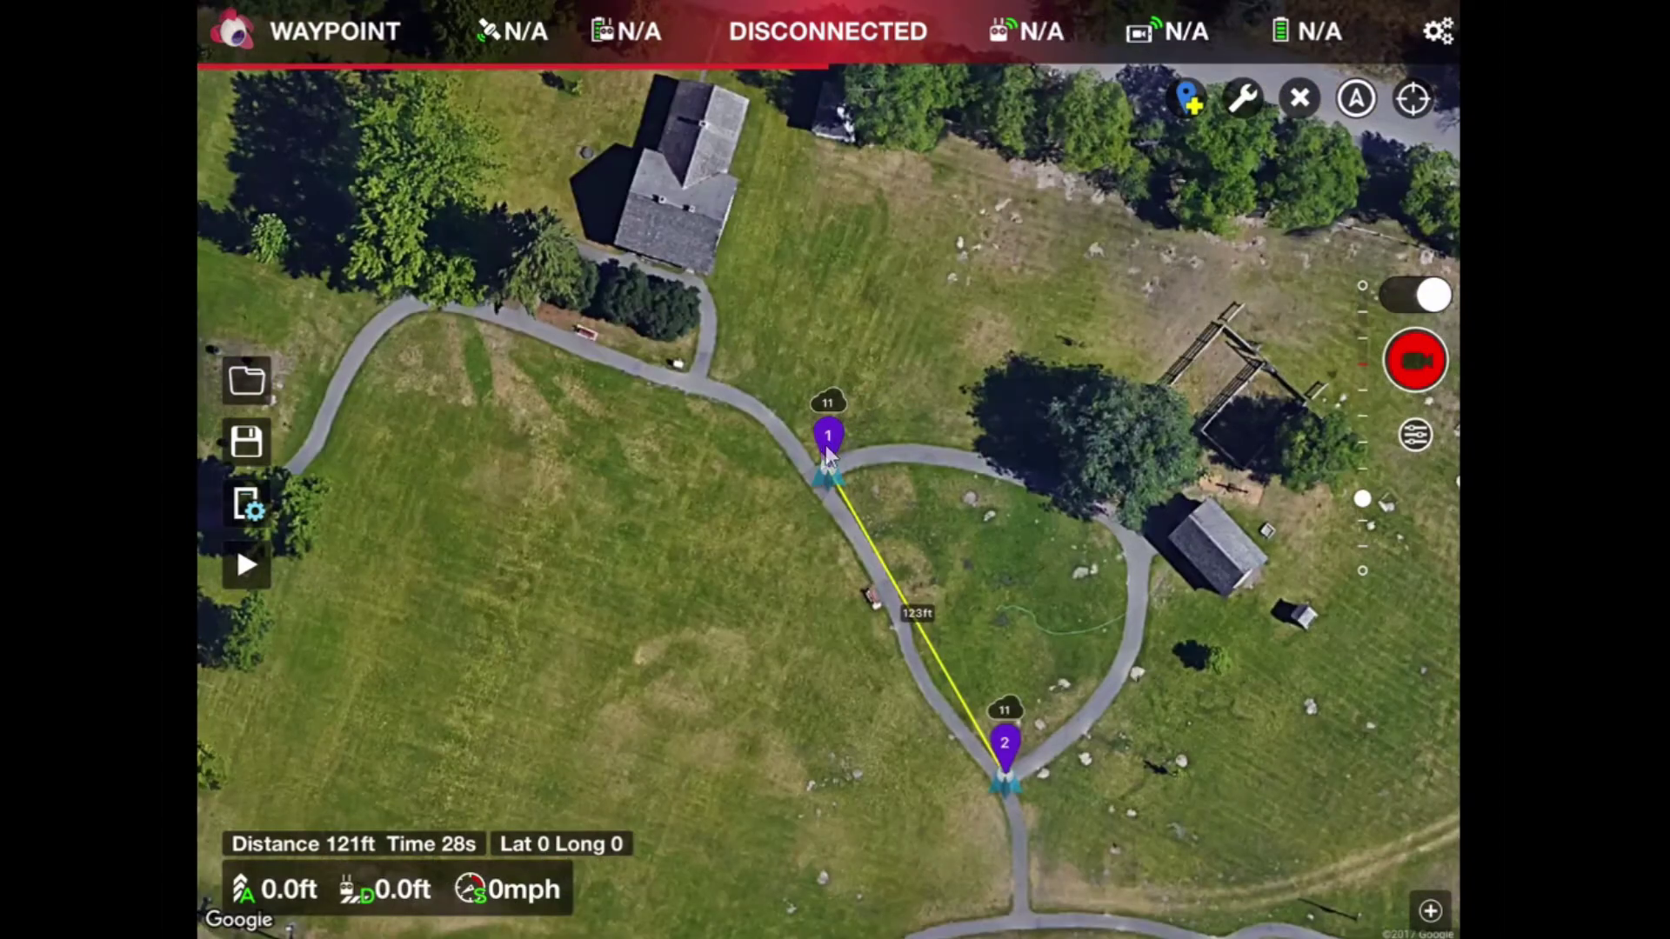
left_click(786, 471)
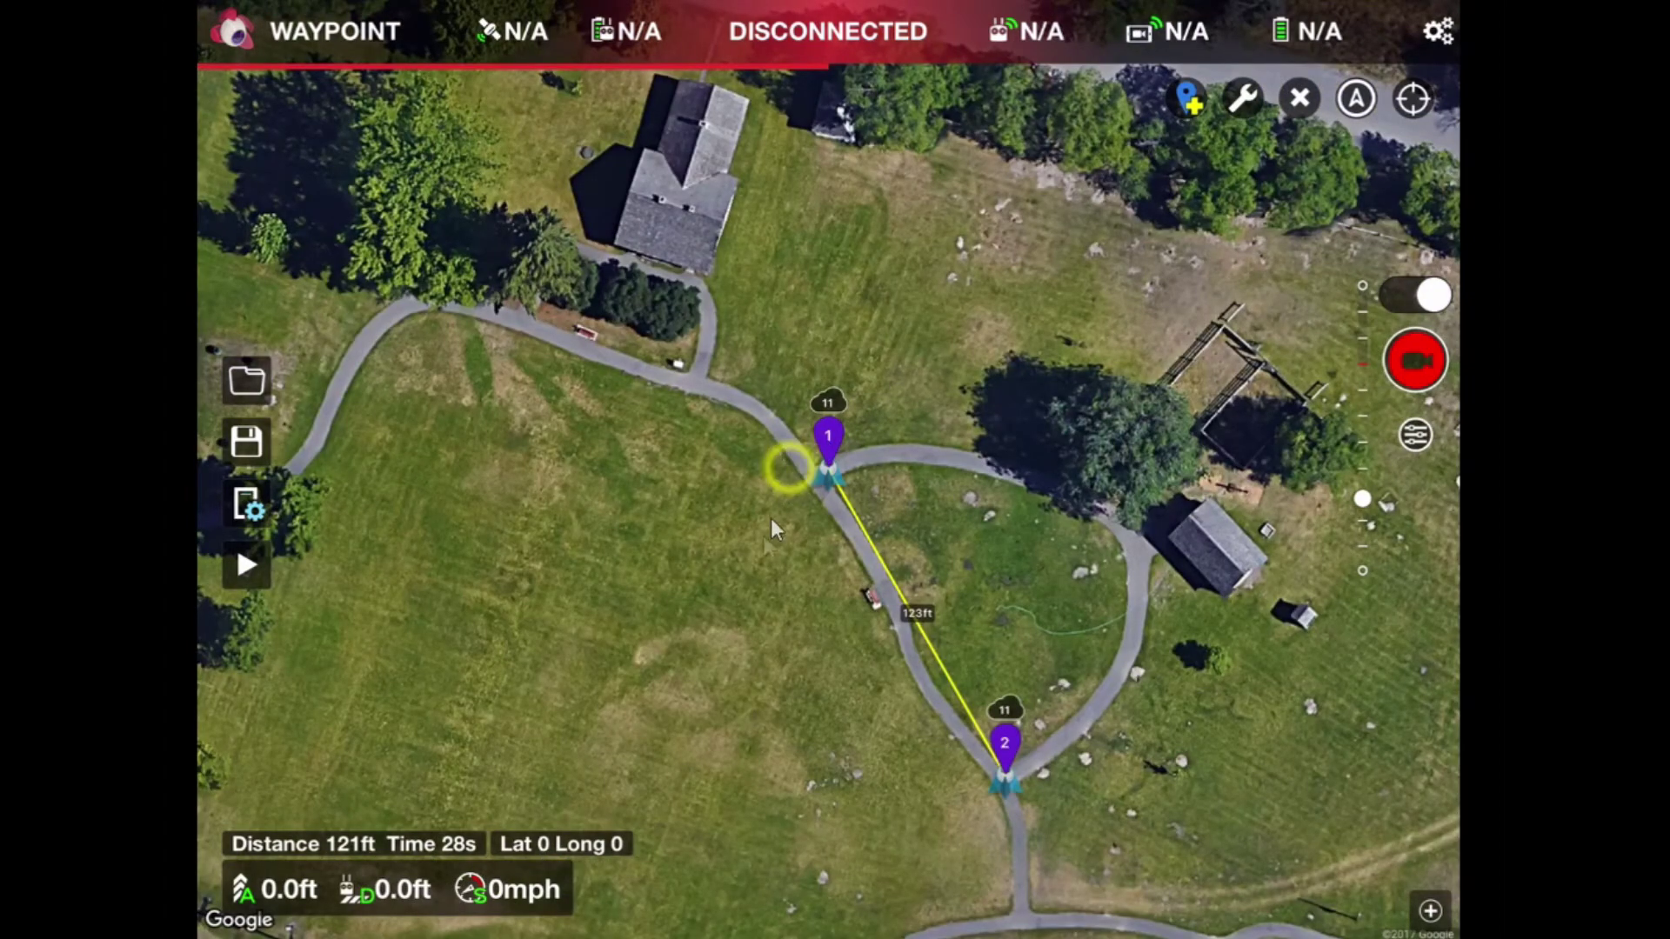
left_click(975, 767)
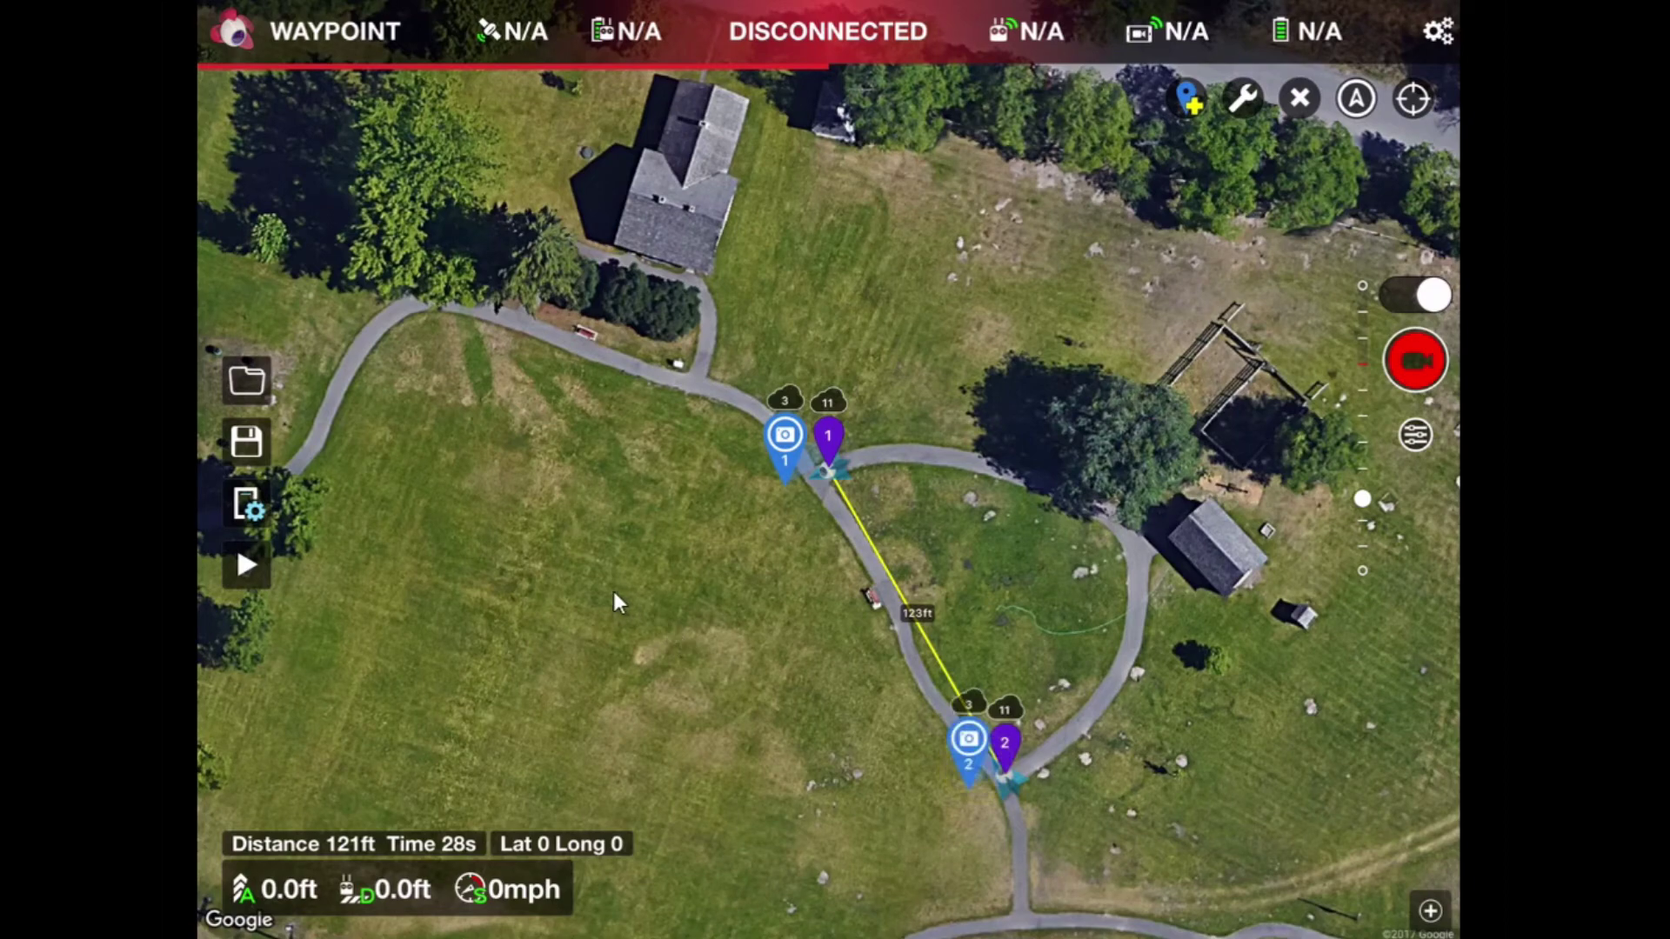
left_click(1187, 98)
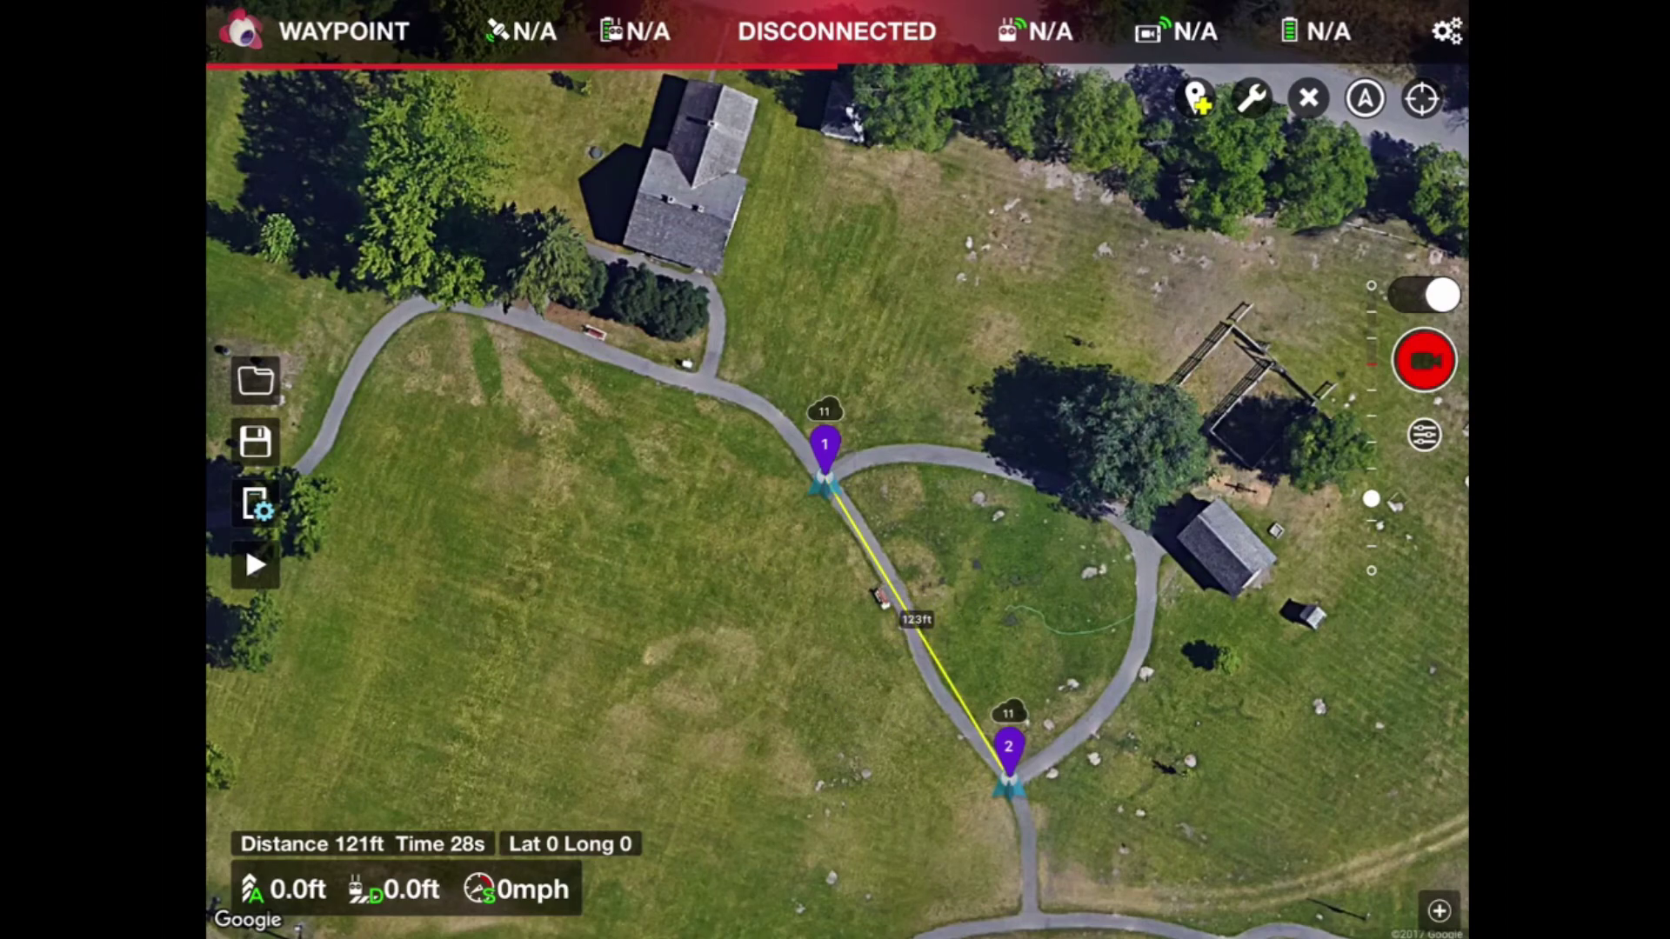
Raise waypoint 2 to 130 ft, then clear both waypoints from the mission.
left_click(1009, 748)
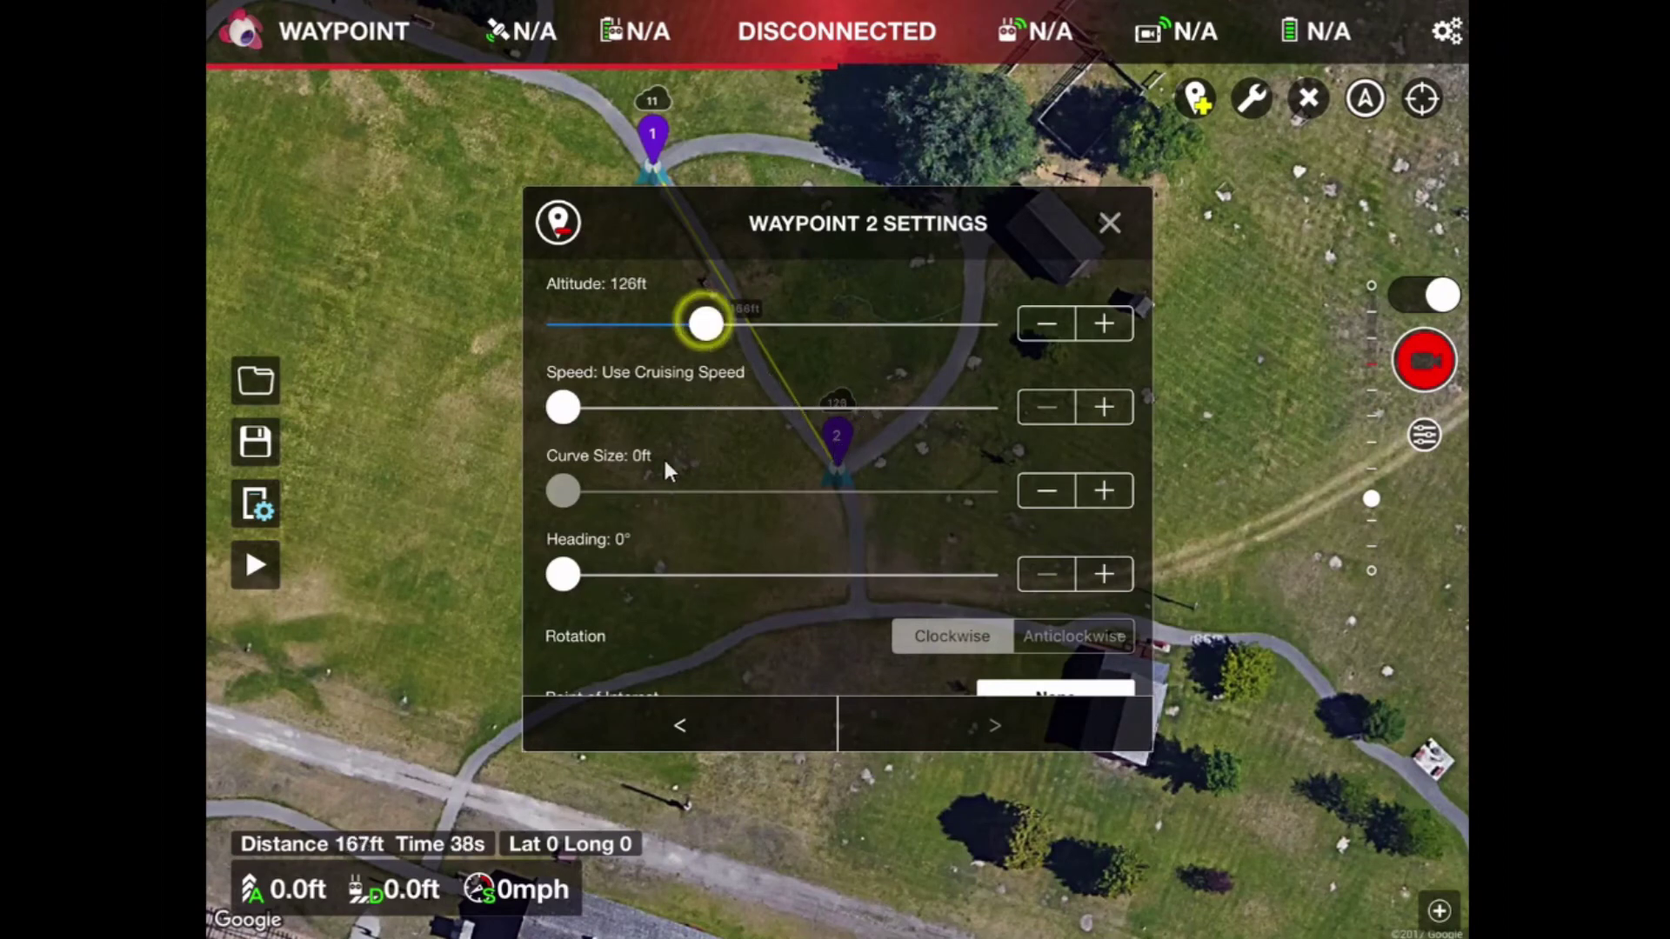
left_click(425, 495)
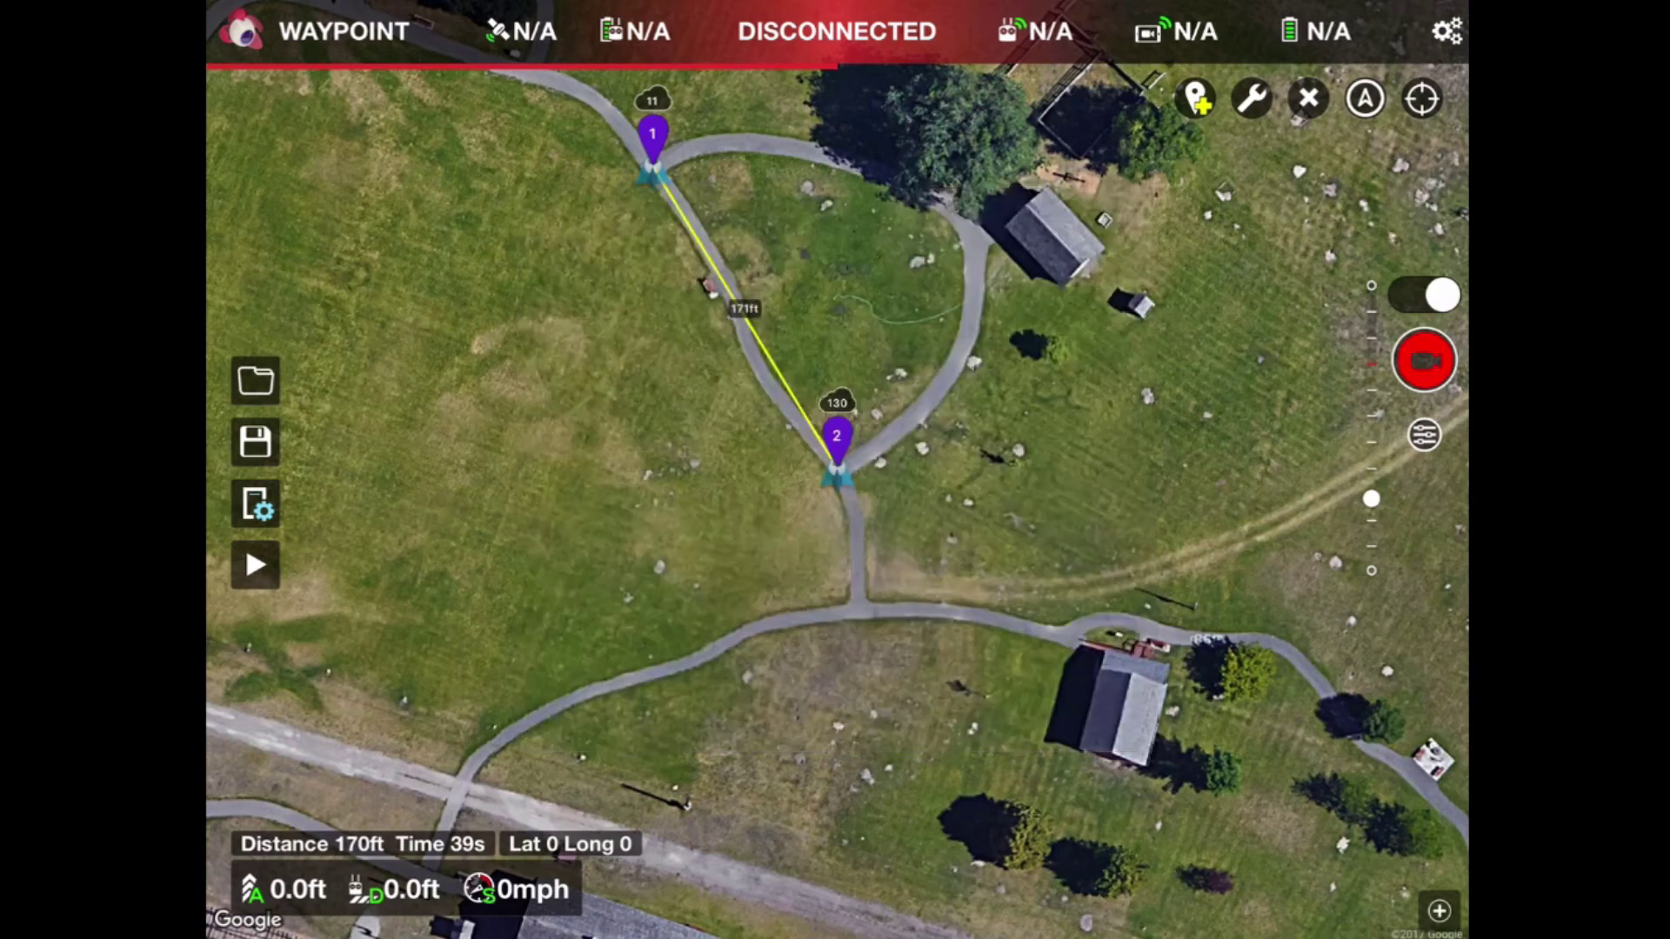
left_click(739, 310)
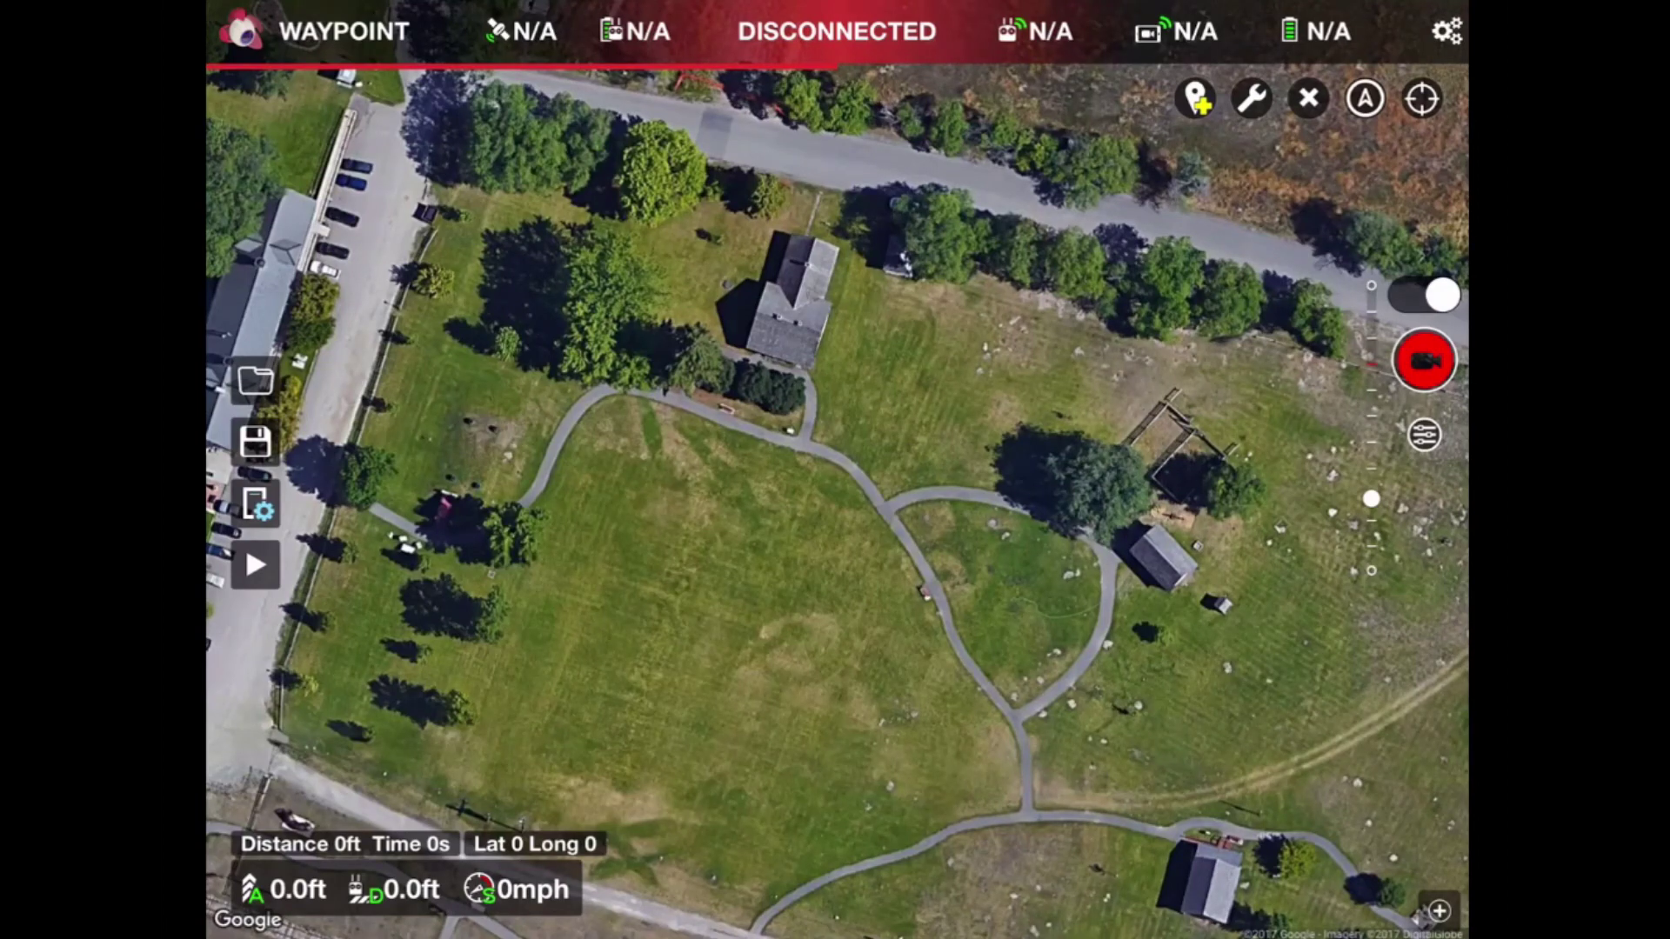
Place waypoint 1 beside the house and waypoint 2 on the lower path junction.
left_click(695, 348)
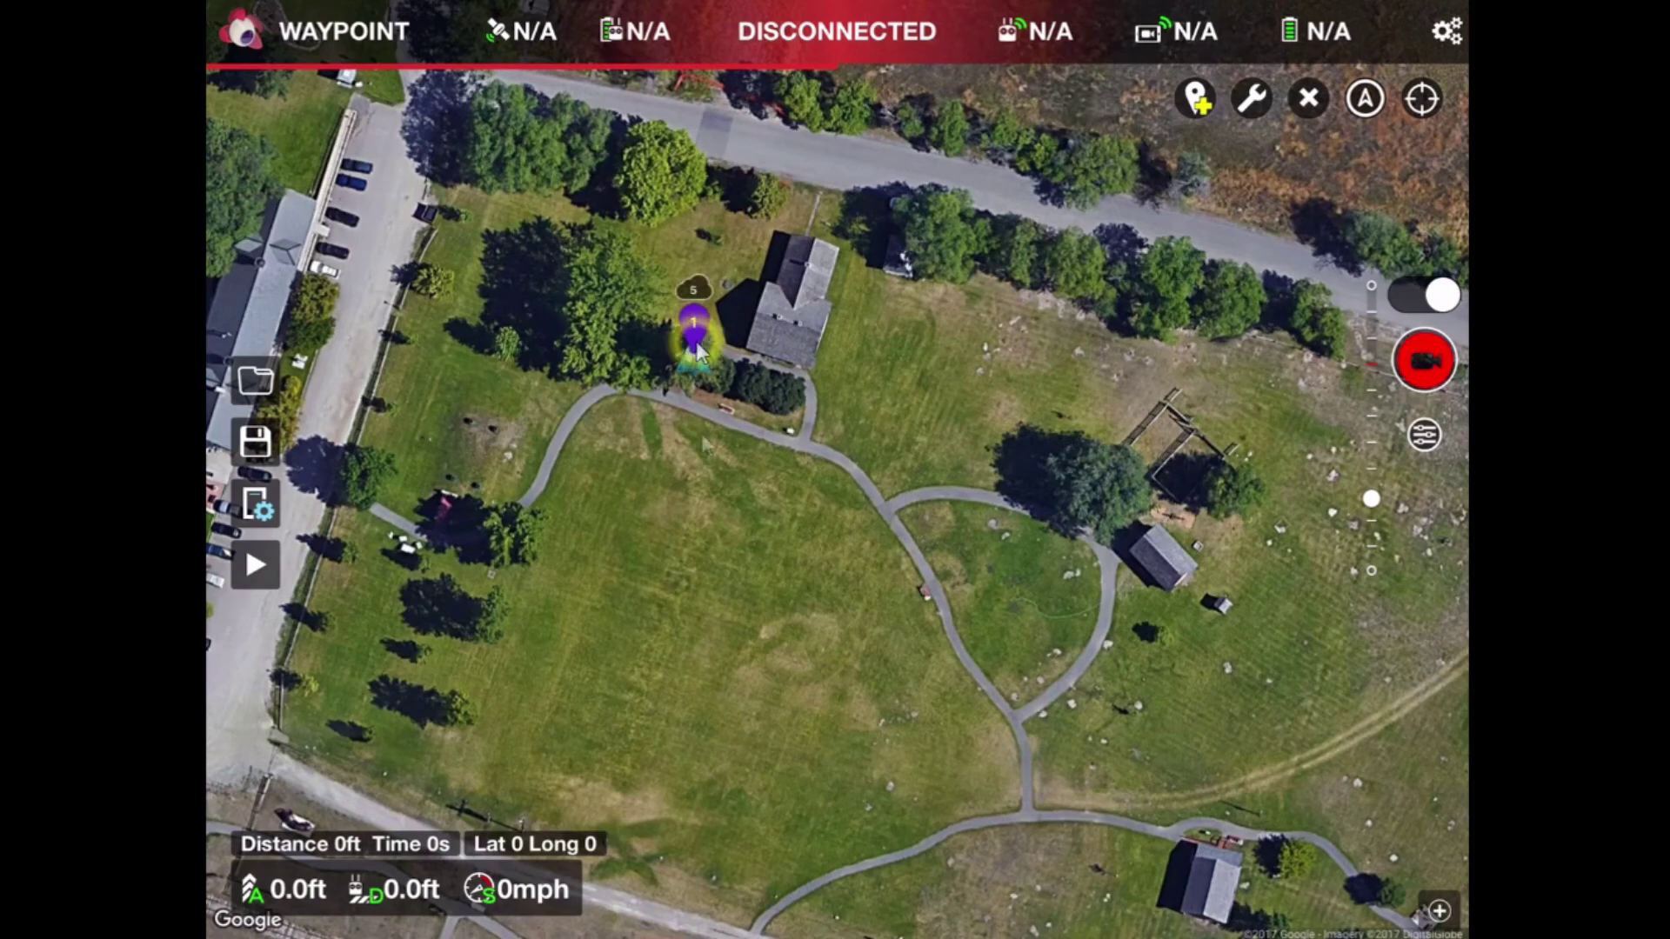
left_click(1033, 813)
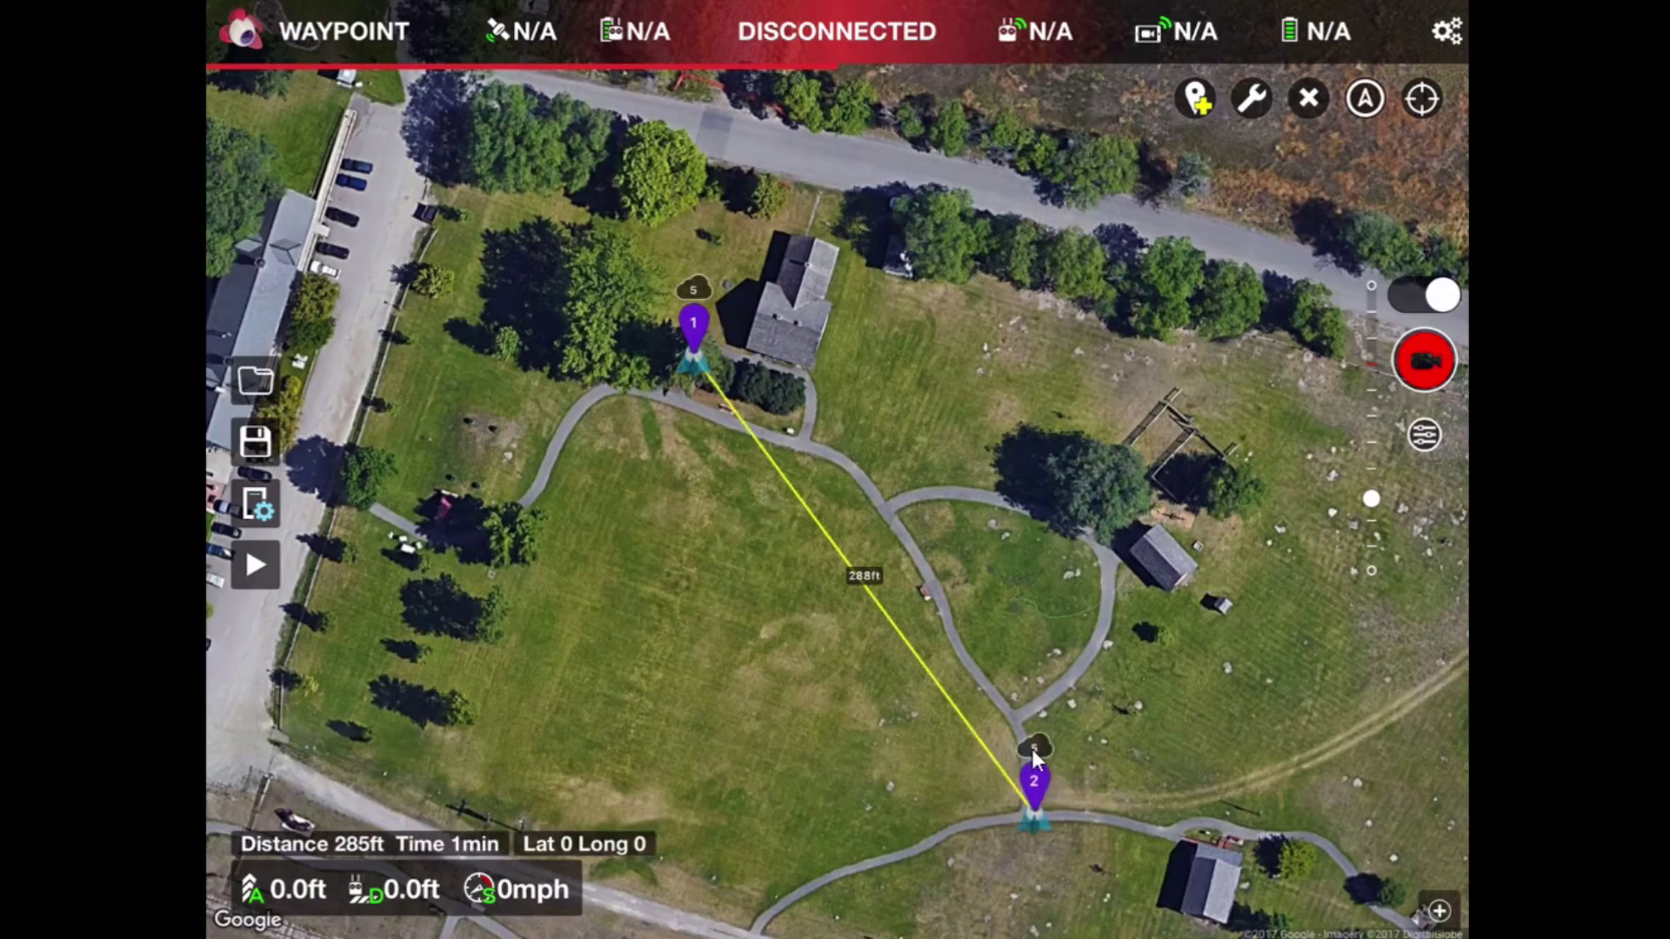